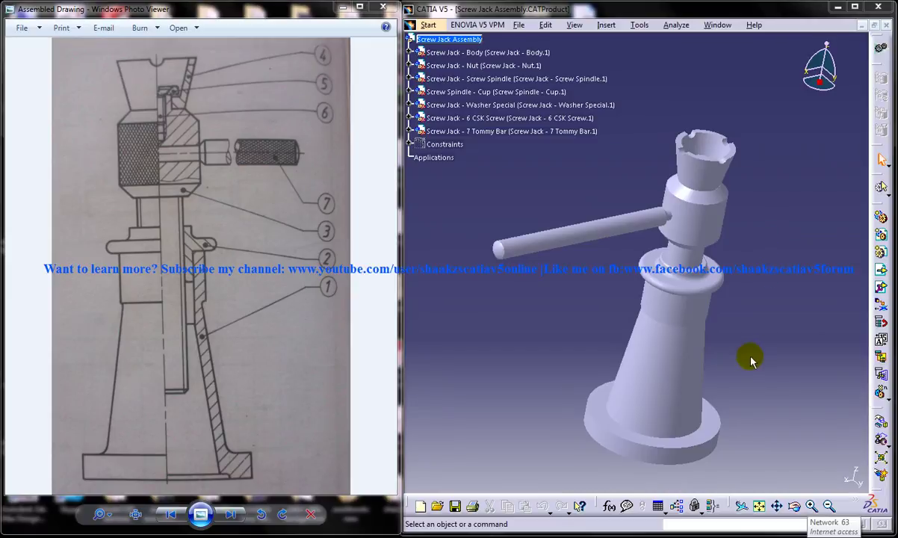
# Orbit and zoom the screw jack to inspect the cup and upper parts
pyautogui.moveTo(747, 357); pyautogui.dragTo(728, 357, button='middle')
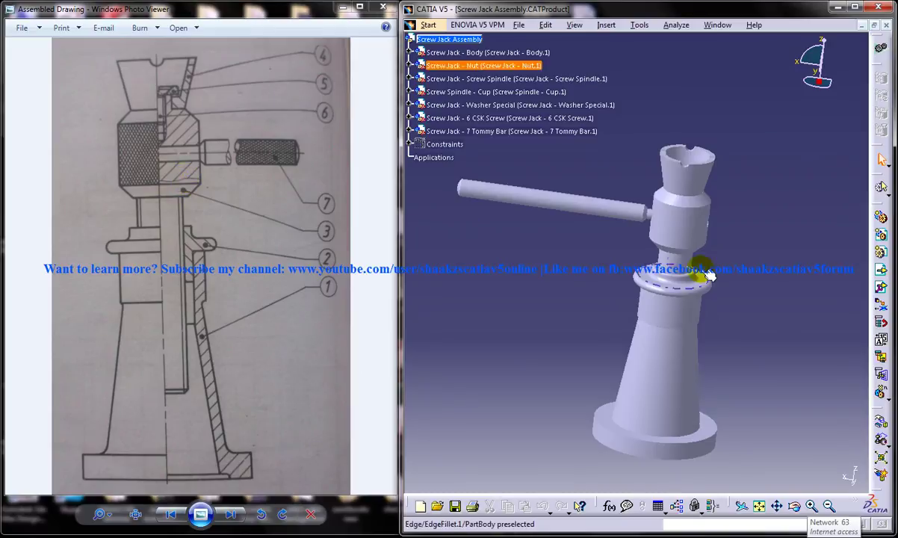
pyautogui.moveTo(731, 296); pyautogui.dragTo(642, 329, button='middle')
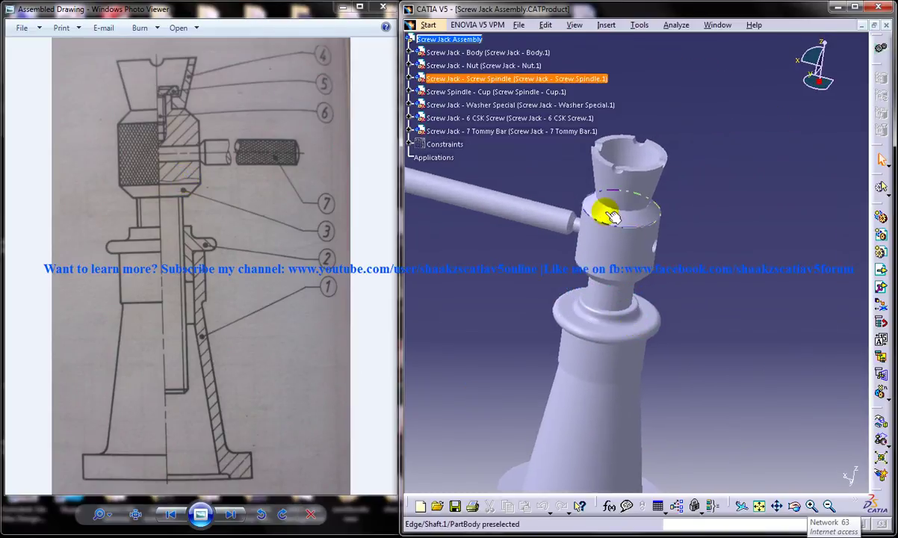
pyautogui.moveTo(627, 195); pyautogui.dragTo(643, 200, button='middle')
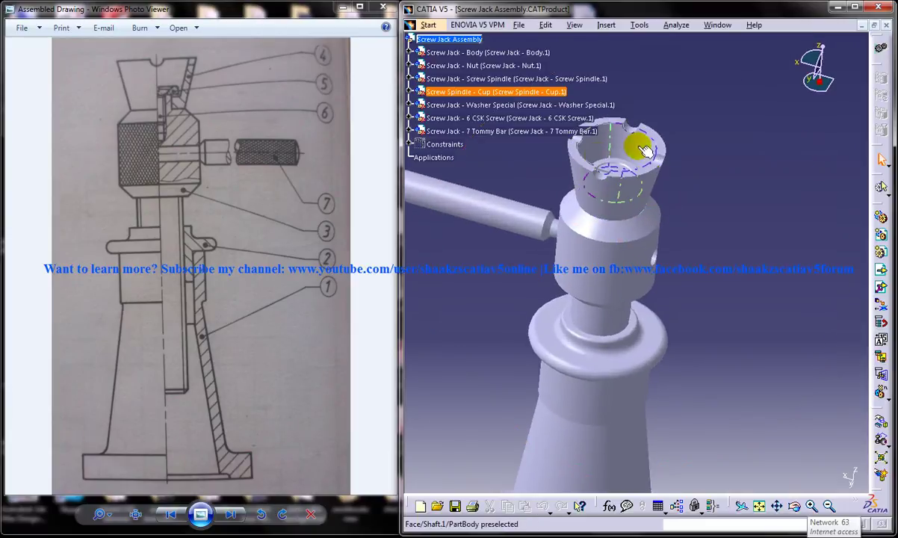
pyautogui.moveTo(647, 275); pyautogui.dragTo(701, 247, button='middle')
pyautogui.rightClick(617, 329)
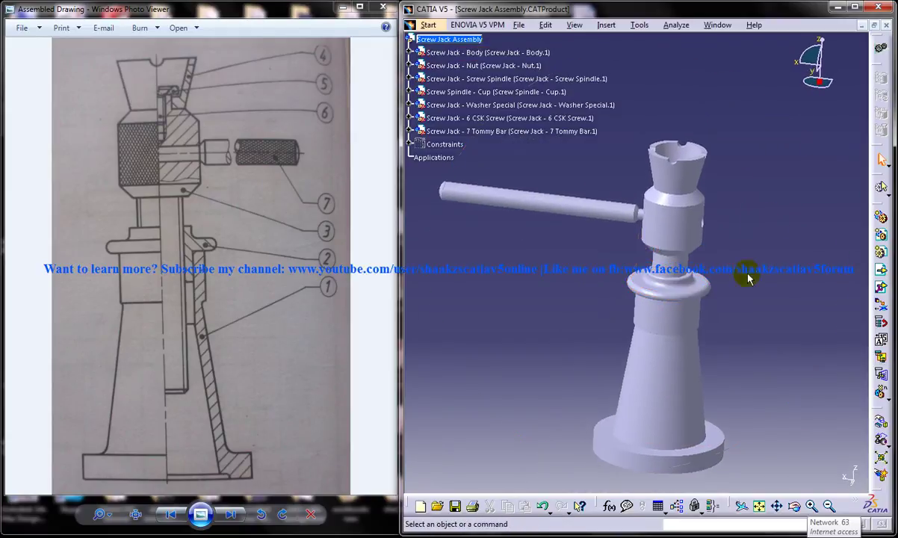
pyautogui.moveTo(745, 275); pyautogui.dragTo(685, 147, button='middle')
# With Manipulate, drag the cup and screw spindle upward along Z
pyautogui.click(478, 24)
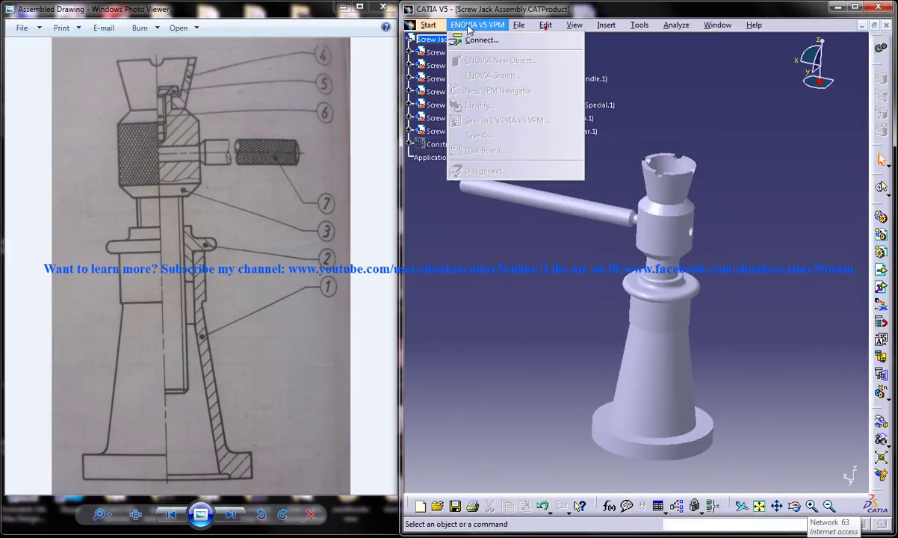
pyautogui.moveTo(545, 25)
pyautogui.moveTo(661, 177)
pyautogui.click(717, 171)
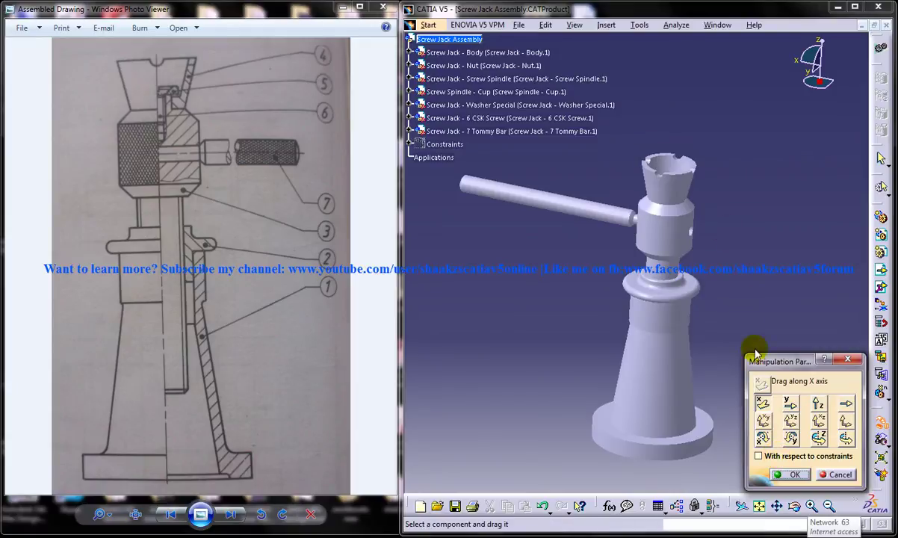
pyautogui.click(817, 404)
pyautogui.moveTo(672, 176); pyautogui.dragTo(677, 90)
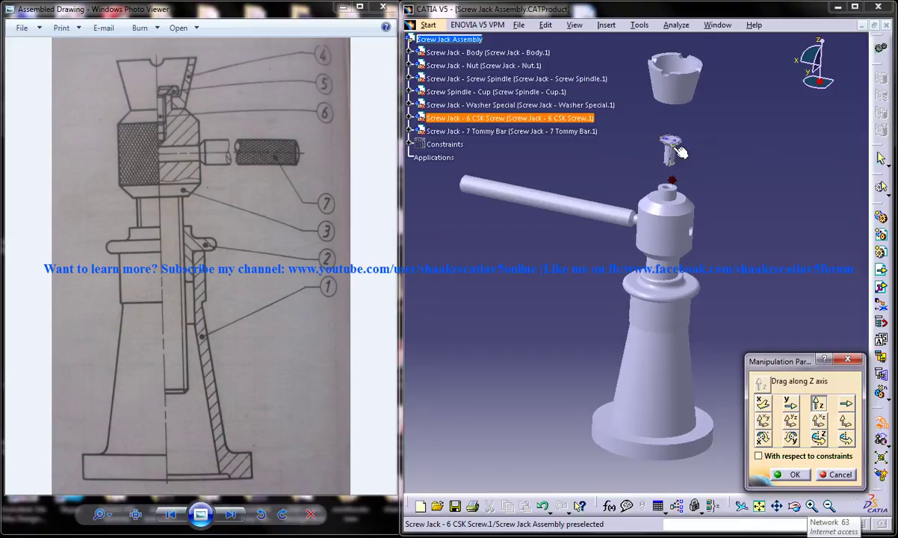
pyautogui.moveTo(653, 263); pyautogui.dragTo(662, 209)
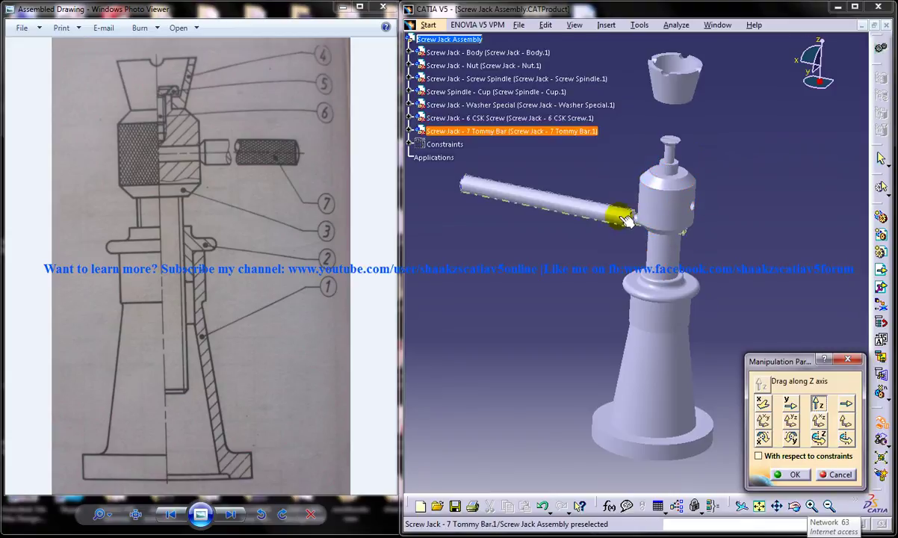
# Slide the tommy bar further out along X and finish the manipulation
pyautogui.click(763, 401)
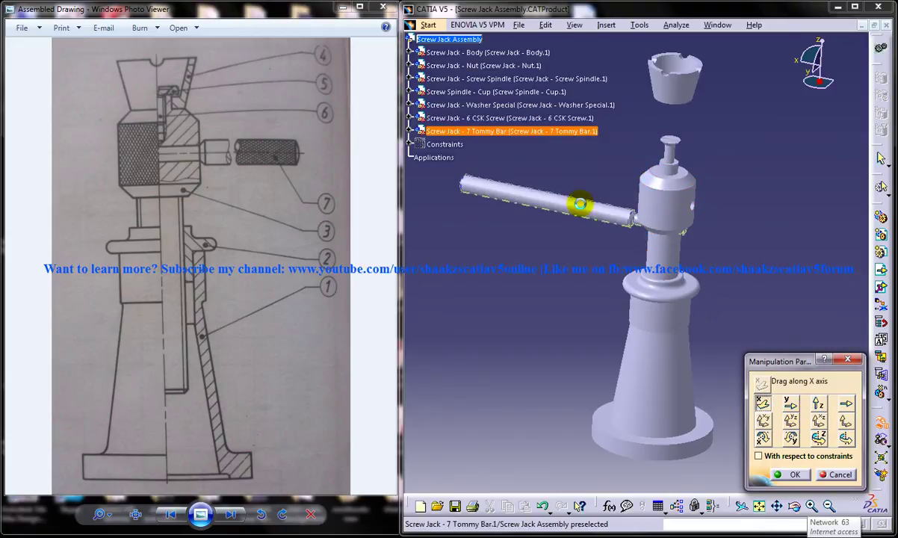
pyautogui.moveTo(577, 202); pyautogui.dragTo(638, 257)
pyautogui.moveTo(665, 279); pyautogui.dragTo(663, 311, button='middle')
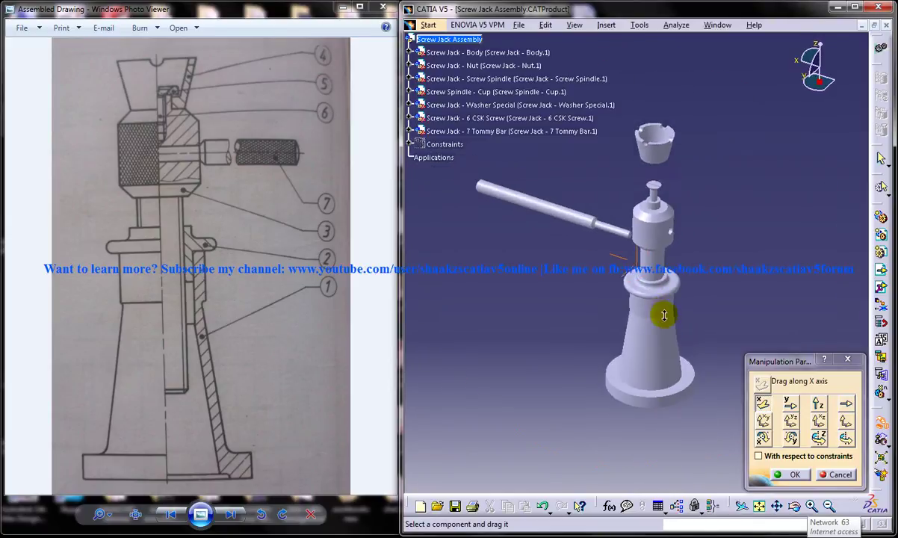
pyautogui.click(848, 361)
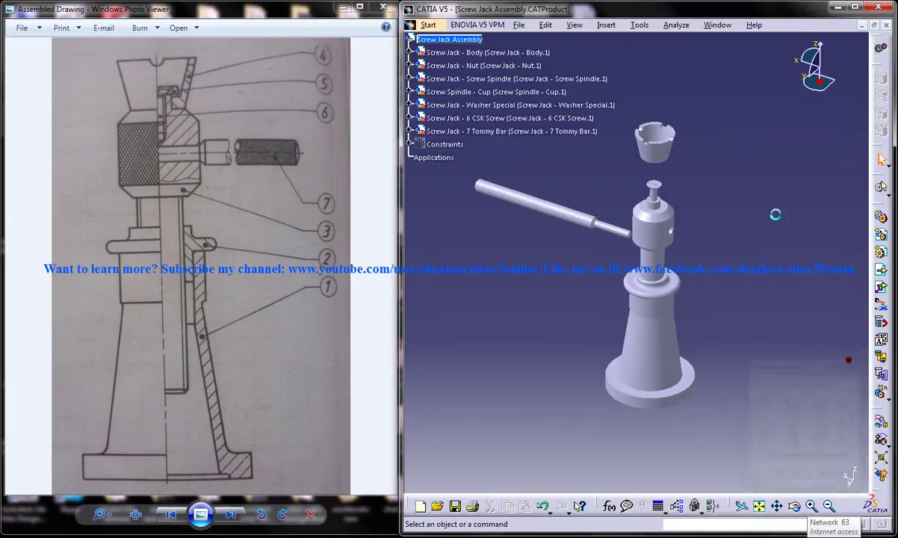
# Create a new Part Design part named 'Screw Jack - 4 Cup'
pyautogui.click(428, 25)
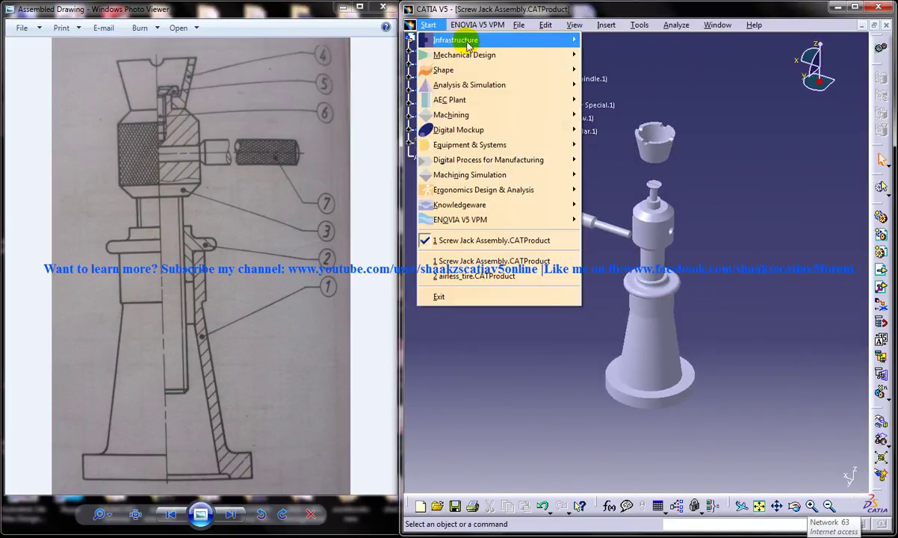
pyautogui.moveTo(475, 57)
pyautogui.click(601, 56)
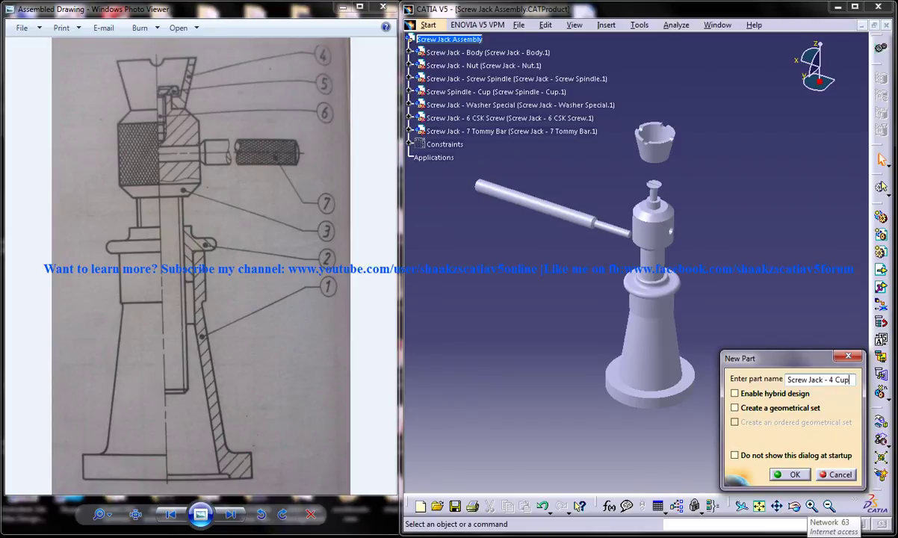
pyautogui.press('Return')
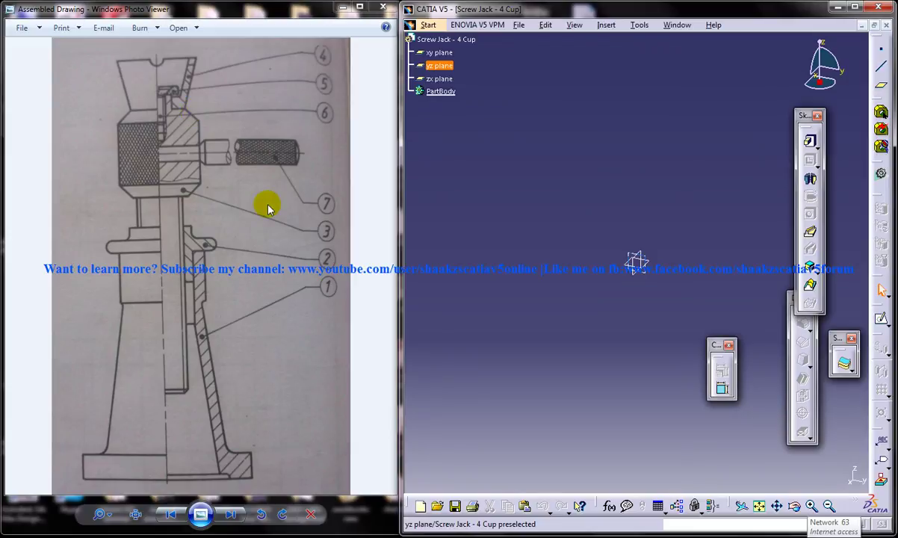
# Browse the Photo Viewer reference drawings and settle on the '2,4 nut,cup' drawing
pyautogui.click(233, 514)
pyautogui.click(233, 514)
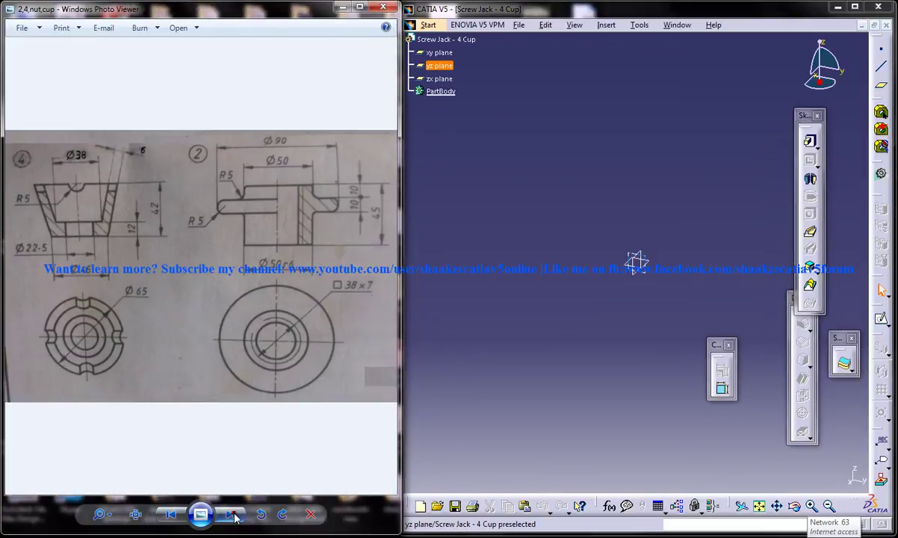
pyautogui.click(177, 516)
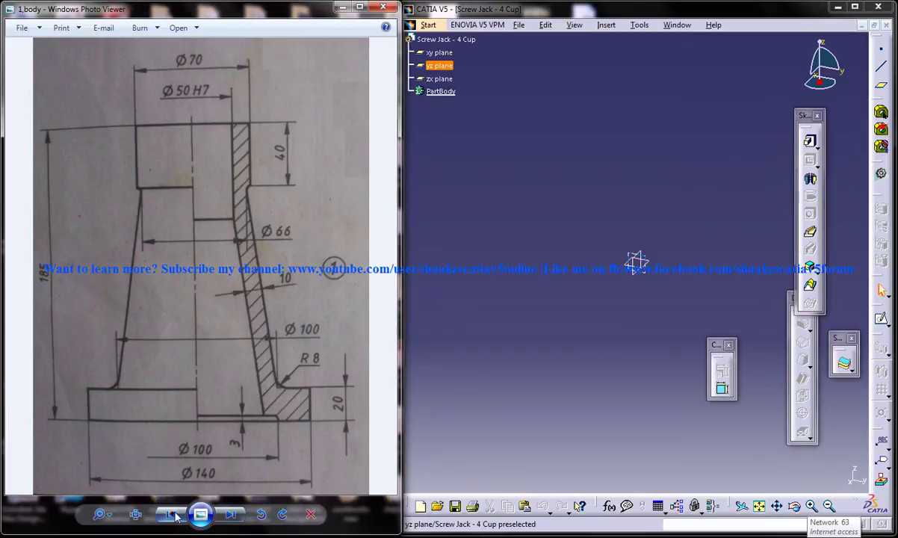
pyautogui.click(232, 515)
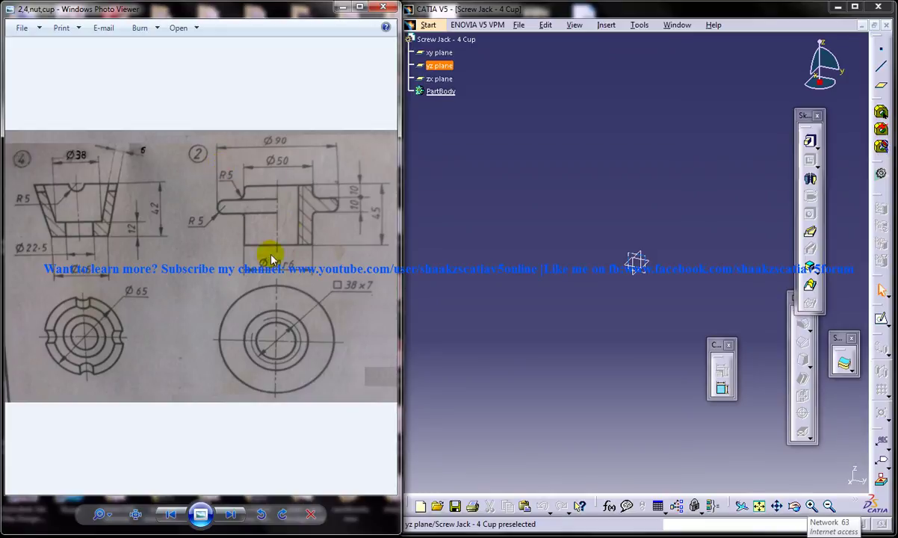
pyautogui.click(232, 515)
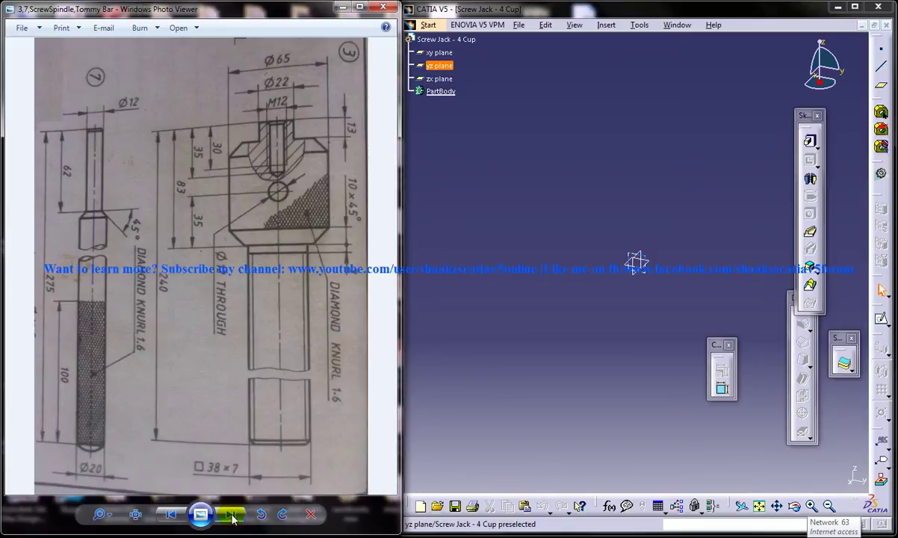
pyautogui.click(170, 514)
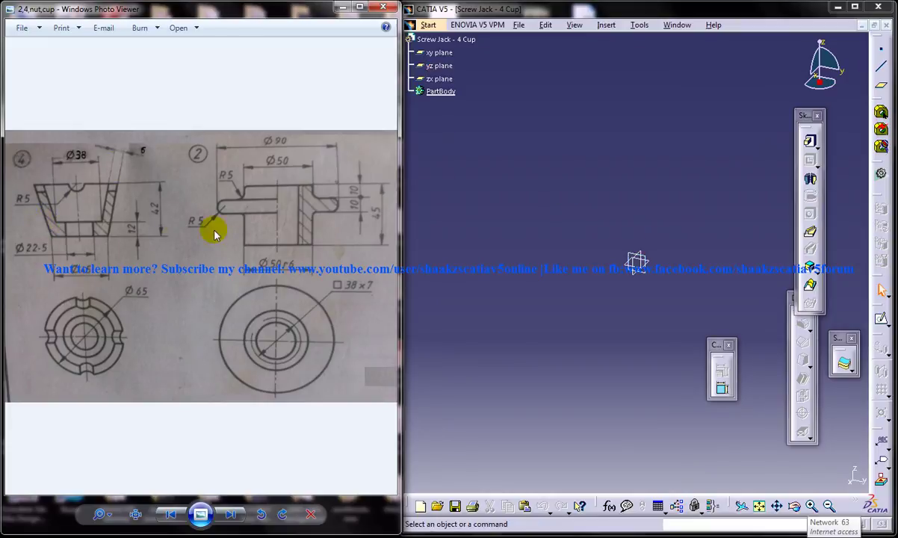
# On the yz plane, draw the closed cup-wall profile near the origin with a step and slanted wall
pyautogui.click(647, 273)
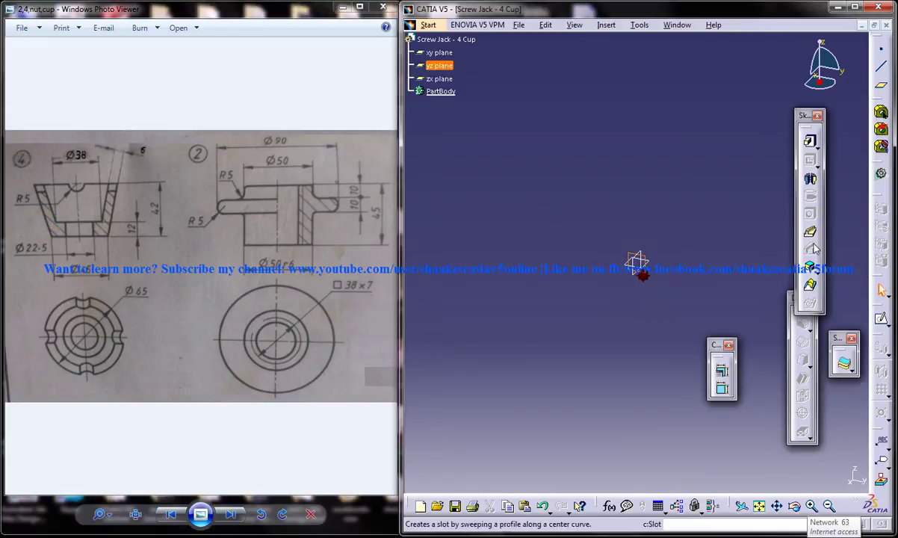
pyautogui.click(883, 320)
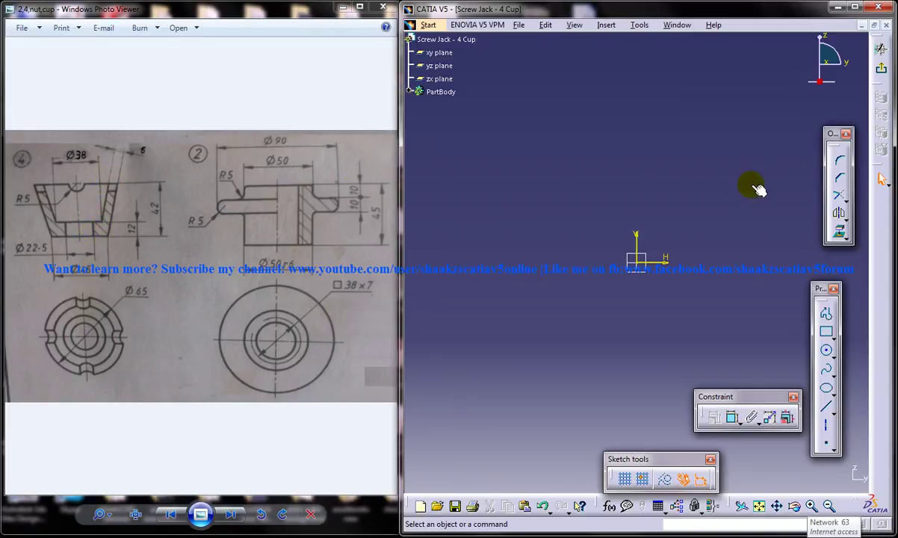
pyautogui.click(826, 314)
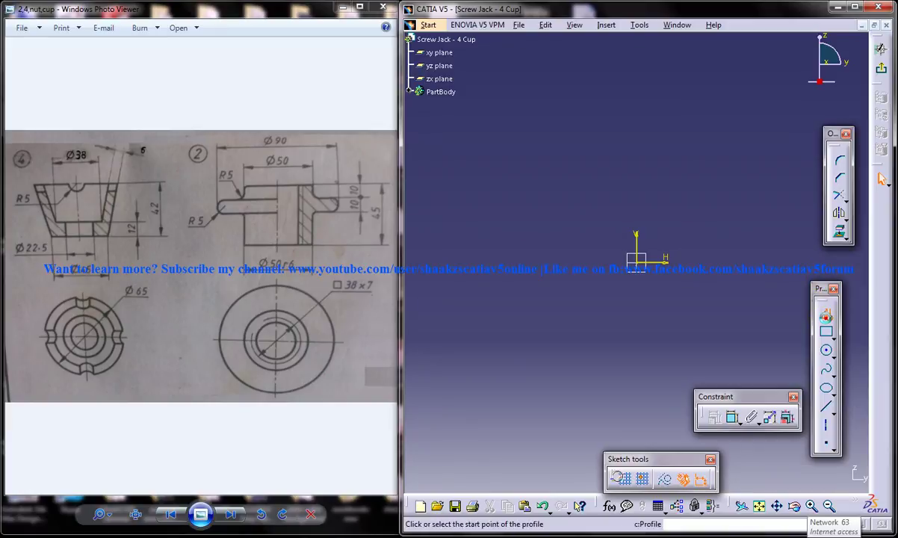
pyautogui.click(708, 161)
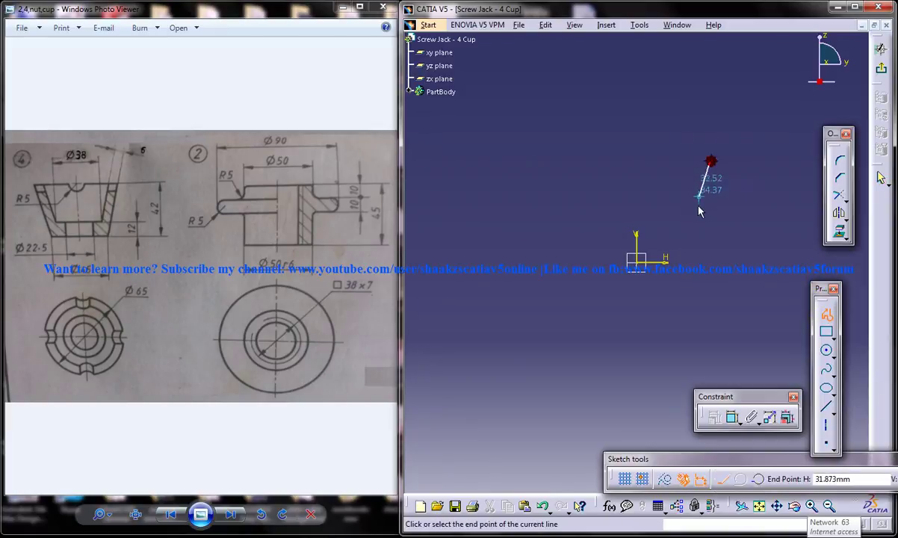
pyautogui.click(688, 238)
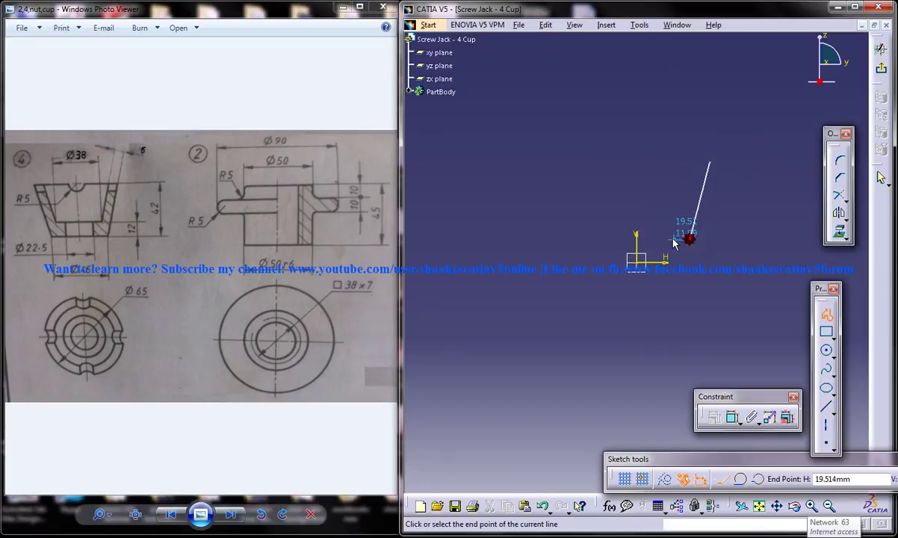
pyautogui.click(703, 262)
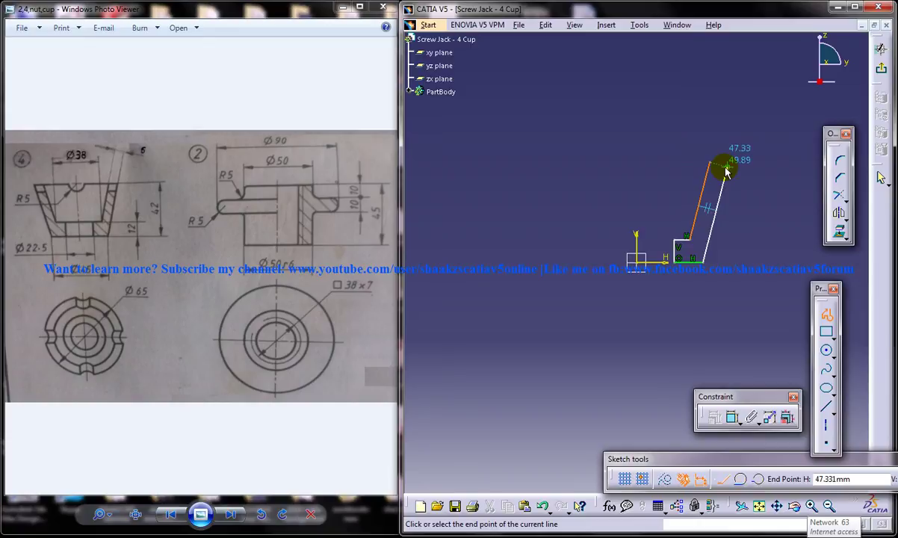
pyautogui.click(726, 162)
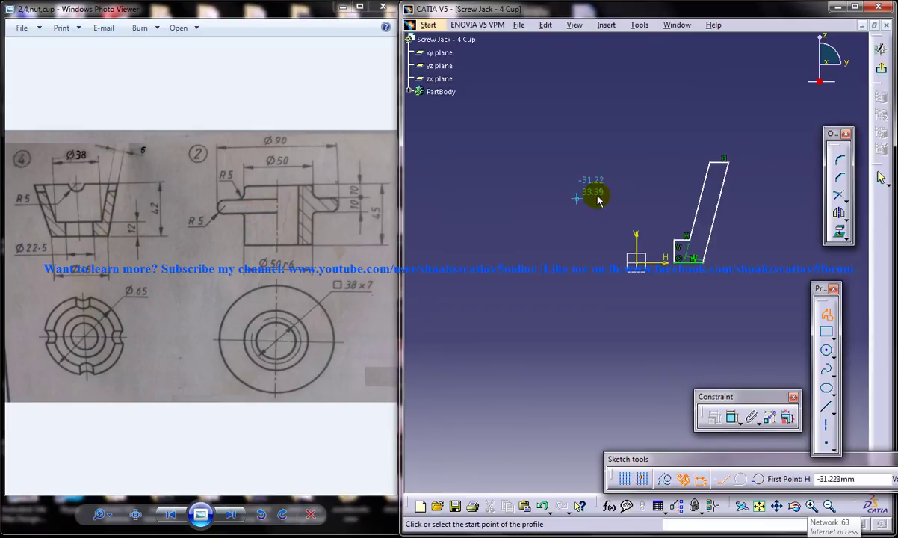
pyautogui.moveTo(759, 222)
pyautogui.keyDown('ctrl'); pyautogui.mouseDown(button='middle')
pyautogui.moveTo(770, 205)
pyautogui.moveTo(638, 230)
pyautogui.mouseUp(button='middle'); pyautogui.keyUp('ctrl')
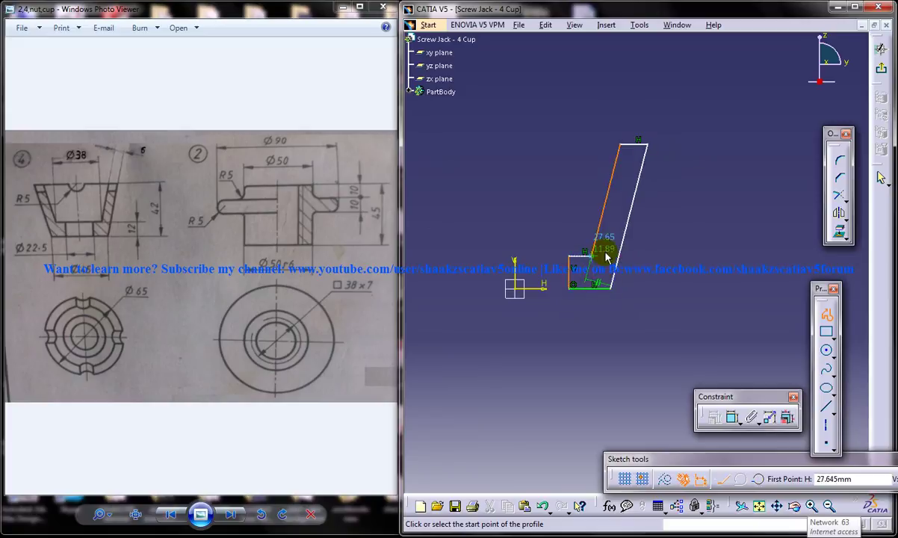
pyautogui.moveTo(601, 257); pyautogui.dragTo(619, 205, button='middle')
pyautogui.moveTo(603, 284)
pyautogui.mouseDown(button='middle')
pyautogui.moveTo(575, 314)
pyautogui.moveTo(590, 340)
pyautogui.mouseUp(button='middle')
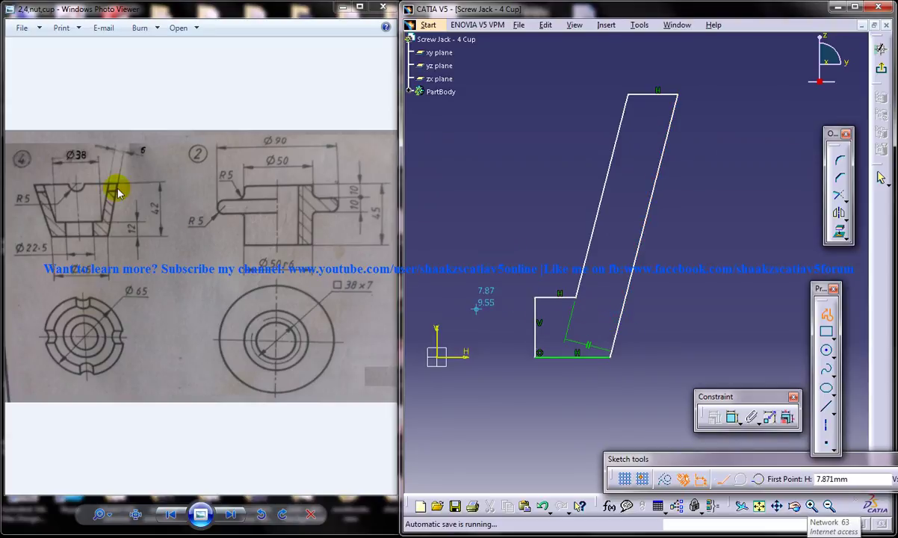
# Dimension the profile height to 42 and the bottom step to 12
pyautogui.click(731, 417)
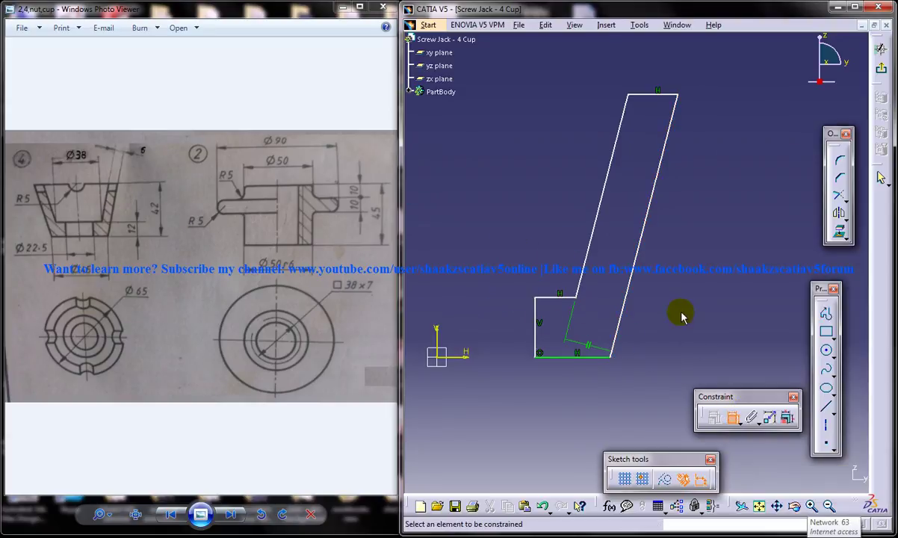
pyautogui.click(645, 94)
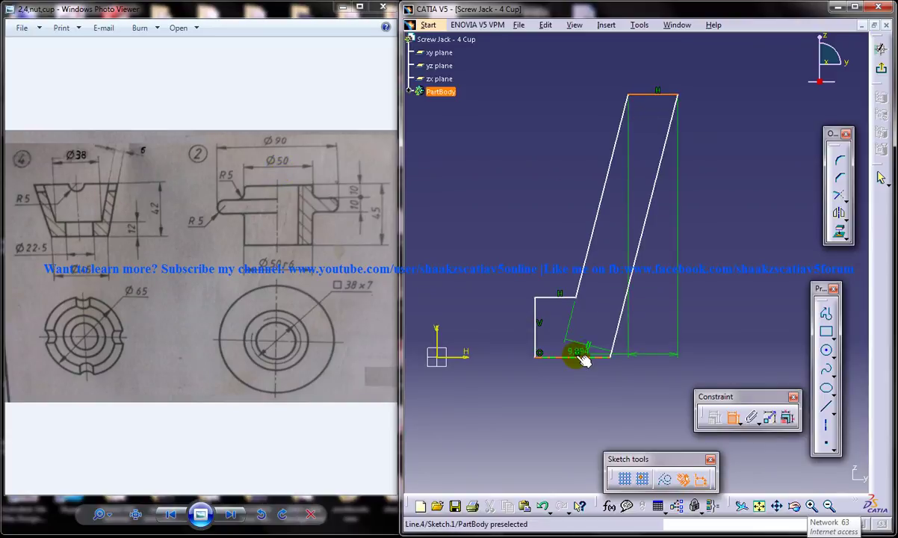
pyautogui.click(586, 357)
pyautogui.click(710, 277)
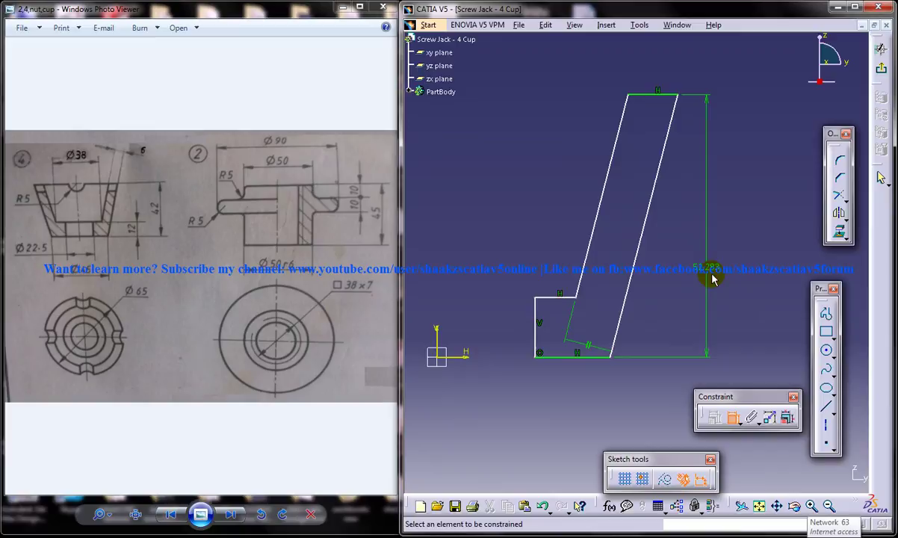
pyautogui.doubleClick(708, 272)
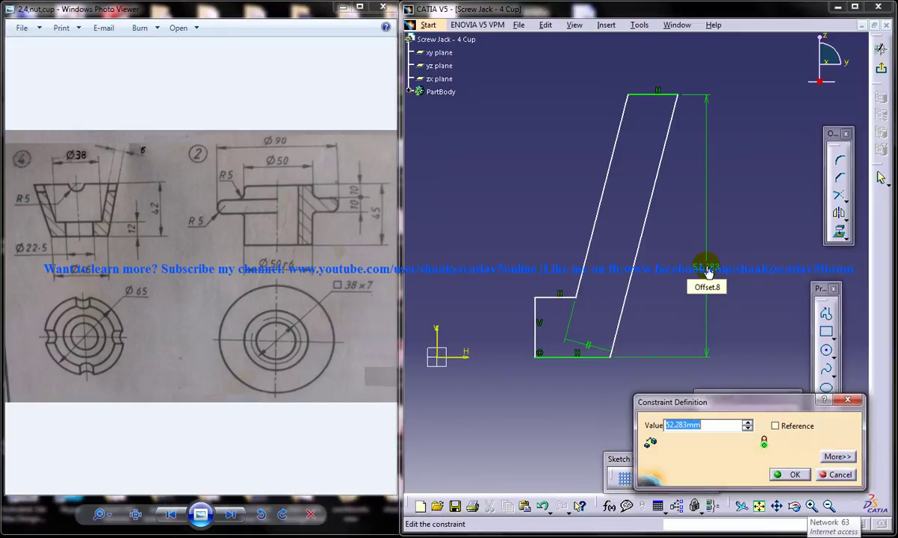
pyautogui.press('Return')
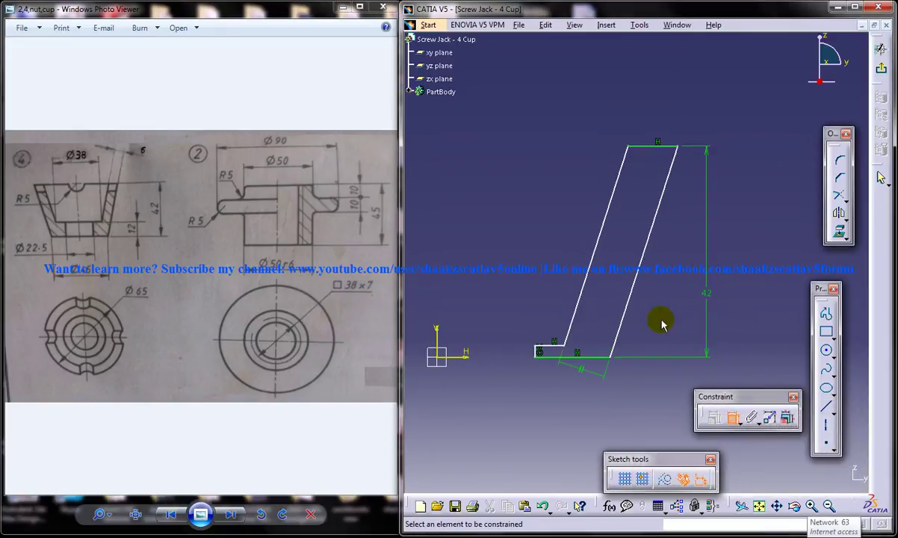
pyautogui.moveTo(628, 282)
pyautogui.mouseDown(button='middle')
pyautogui.moveTo(590, 314)
pyautogui.moveTo(637, 307)
pyautogui.mouseUp(button='middle')
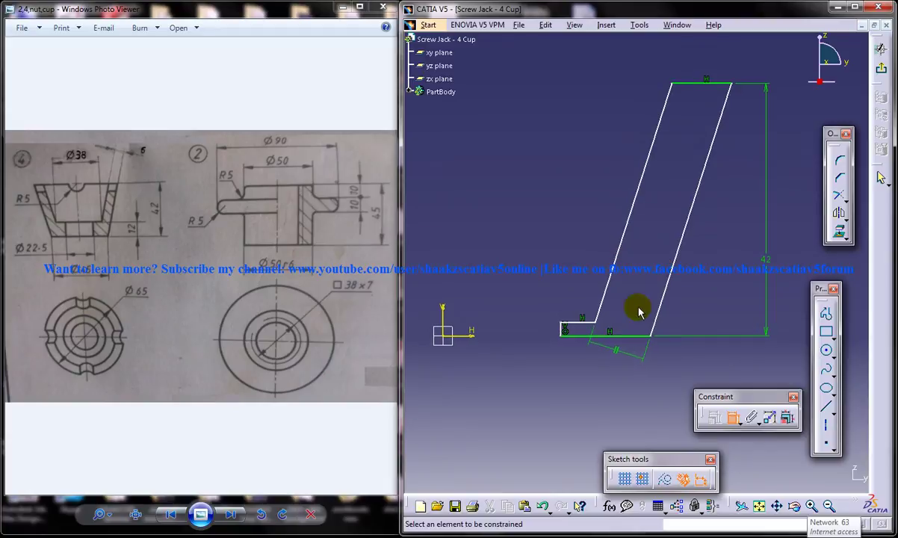
pyautogui.click(565, 332)
pyautogui.doubleClick(512, 319)
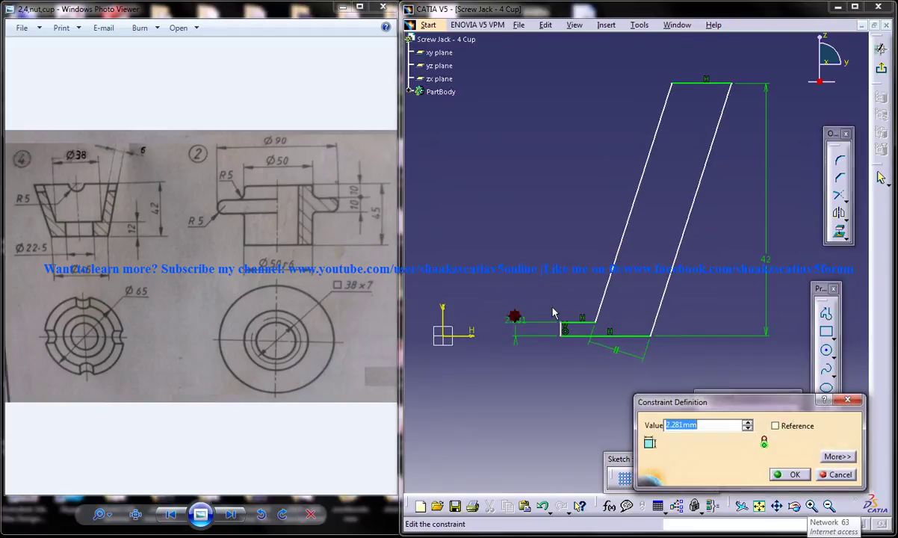
pyautogui.press('Return')
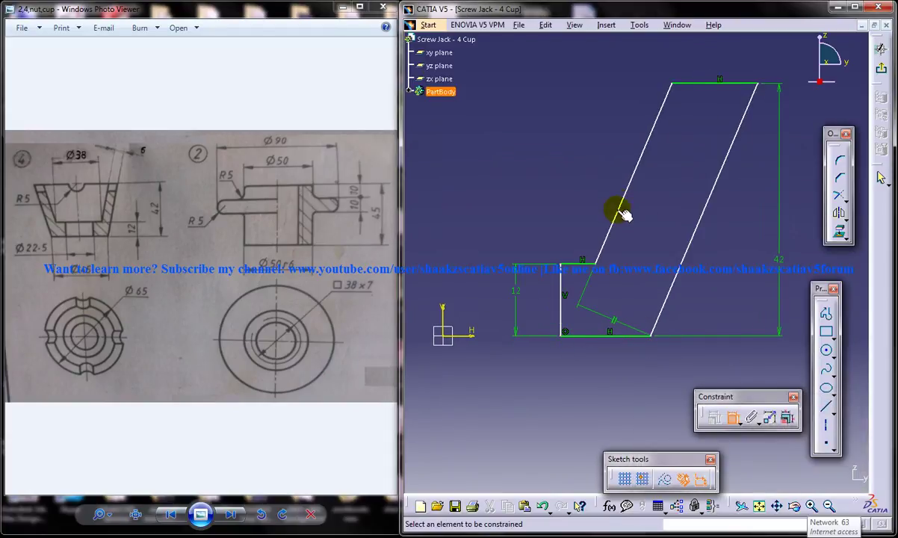
pyautogui.moveTo(616, 208)
pyautogui.mouseDown(button='middle')
pyautogui.moveTo(628, 237)
pyautogui.moveTo(664, 253)
pyautogui.moveTo(631, 276)
pyautogui.mouseUp(button='middle')
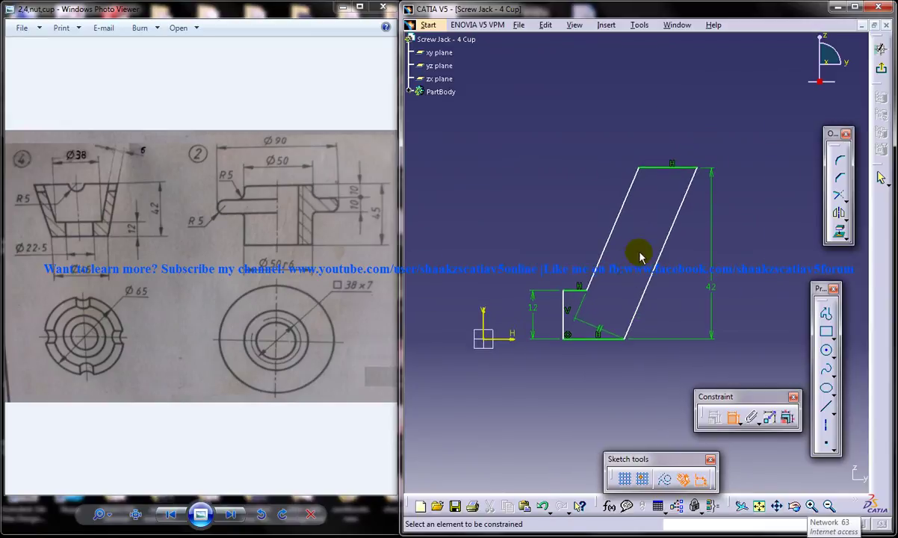
# Set the step's distance from the vertical axis to 19 (38/2)
pyautogui.click(588, 290)
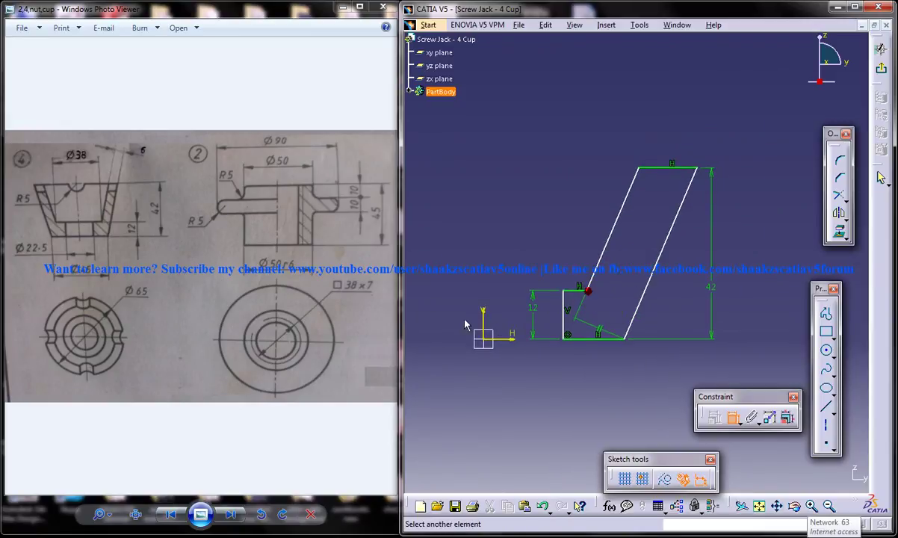
pyautogui.click(482, 314)
pyautogui.click(517, 223)
pyautogui.doubleClick(517, 223)
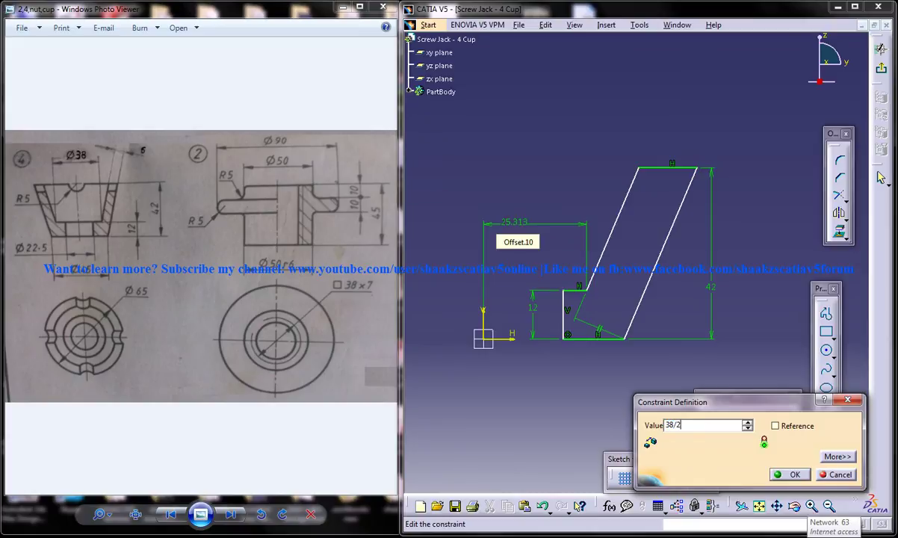
pyautogui.press('Return')
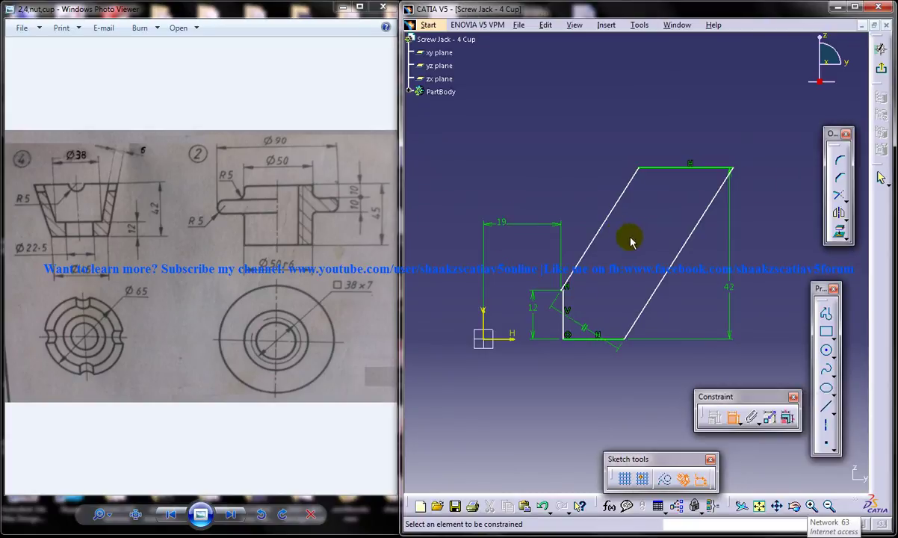
pyautogui.click(837, 213)
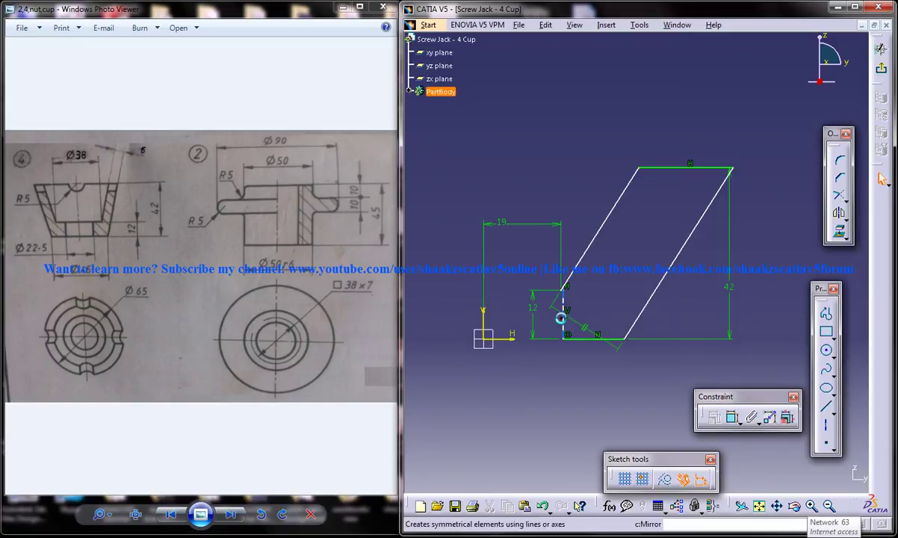
pyautogui.click(561, 318)
pyautogui.click(526, 320)
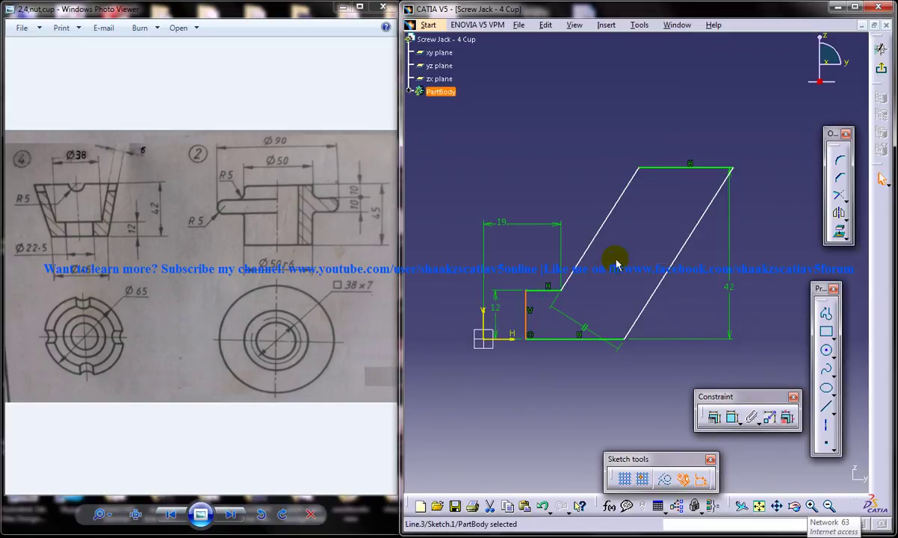
pyautogui.moveTo(614, 260)
pyautogui.mouseDown(button='middle')
pyautogui.moveTo(625, 256)
pyautogui.moveTo(624, 241)
pyautogui.mouseUp(button='middle')
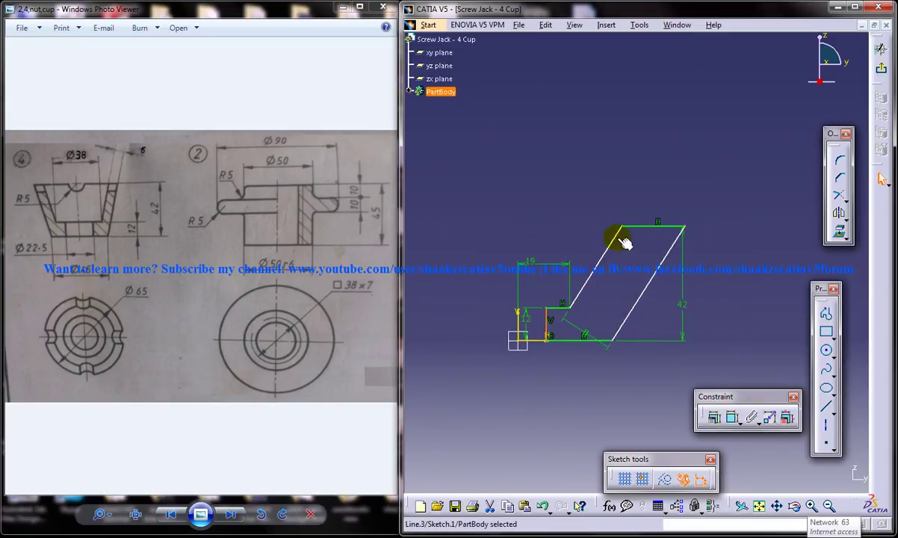
# Constrain the slanted wall thickness between the two edges to 6
pyautogui.click(733, 418)
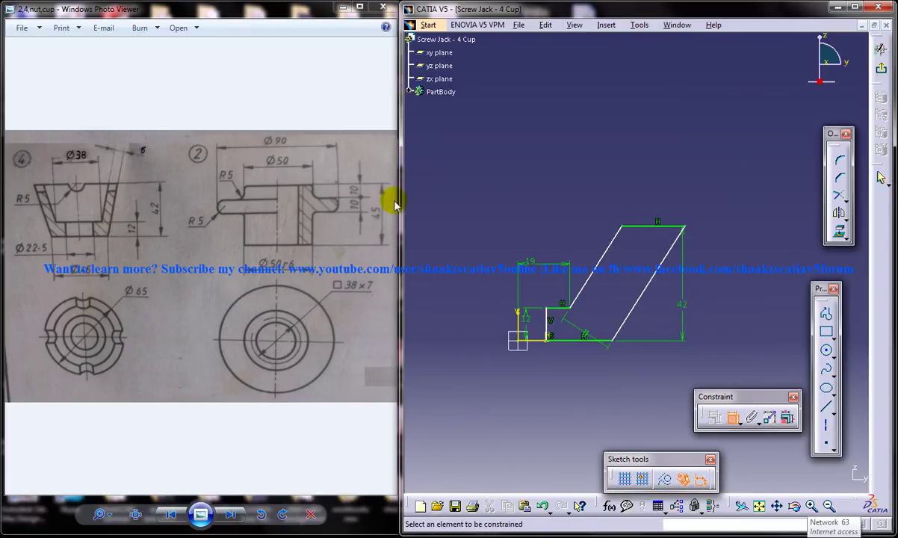
pyautogui.click(646, 286)
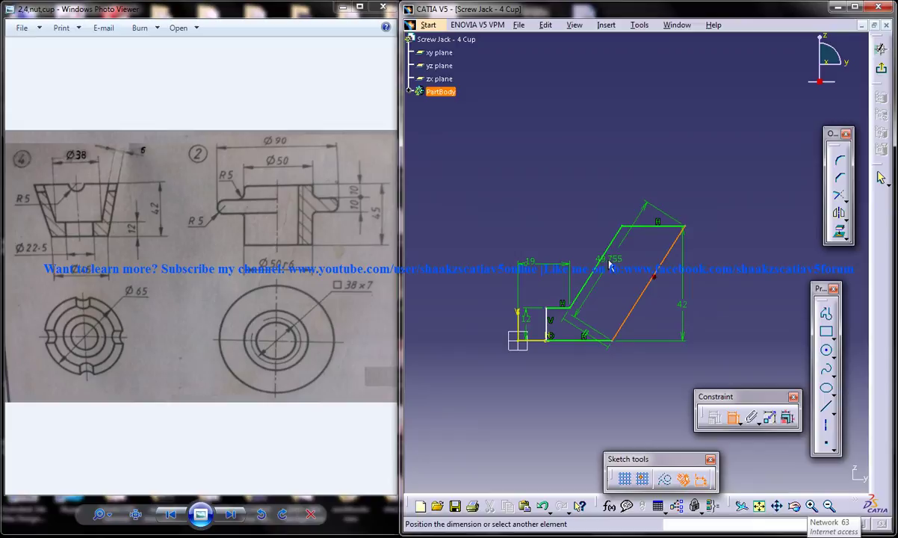
pyautogui.click(614, 252)
pyautogui.doubleClick(680, 193)
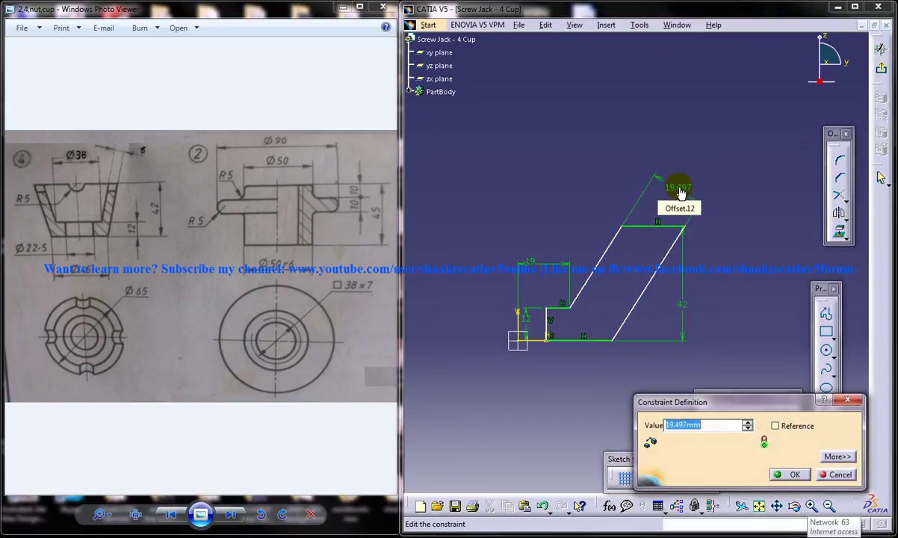
pyautogui.write('6')
pyautogui.press('Return')
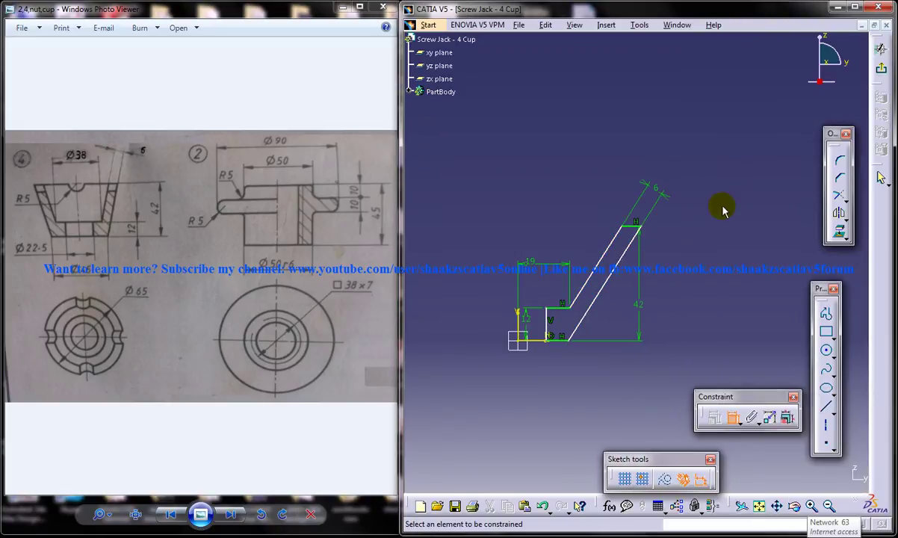
# Dimension the base width from the vertical axis as 22.5 (45/2)
pyautogui.moveTo(666, 277); pyautogui.dragTo(617, 357, button='middle')
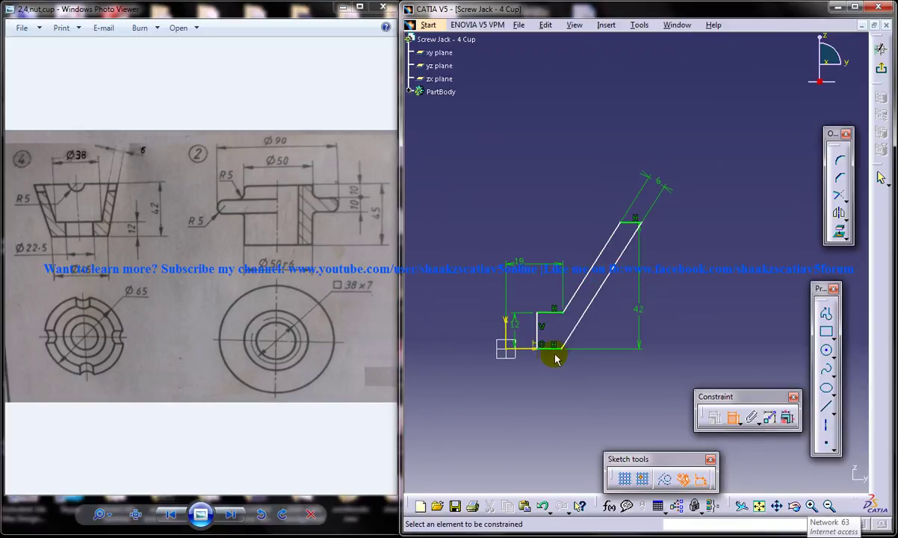
pyautogui.click(506, 323)
pyautogui.doubleClick(540, 392)
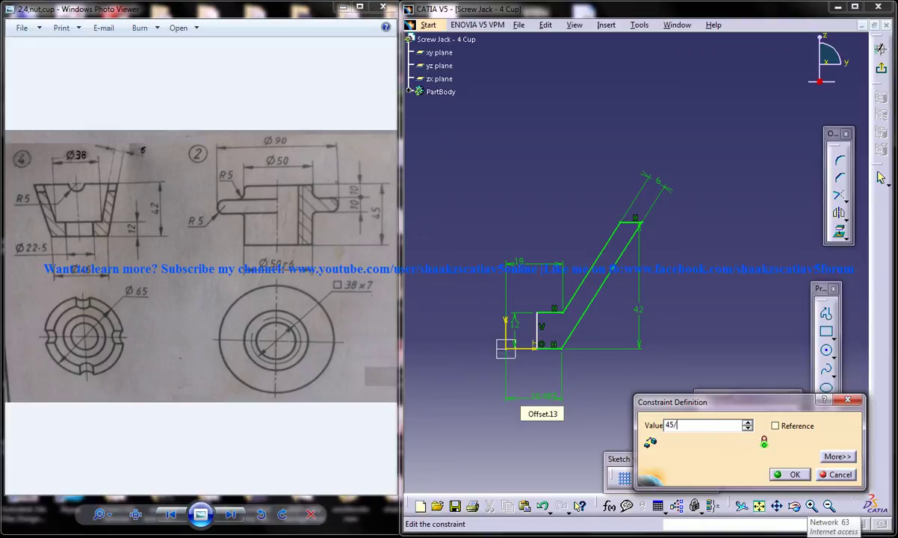
pyautogui.press('Return')
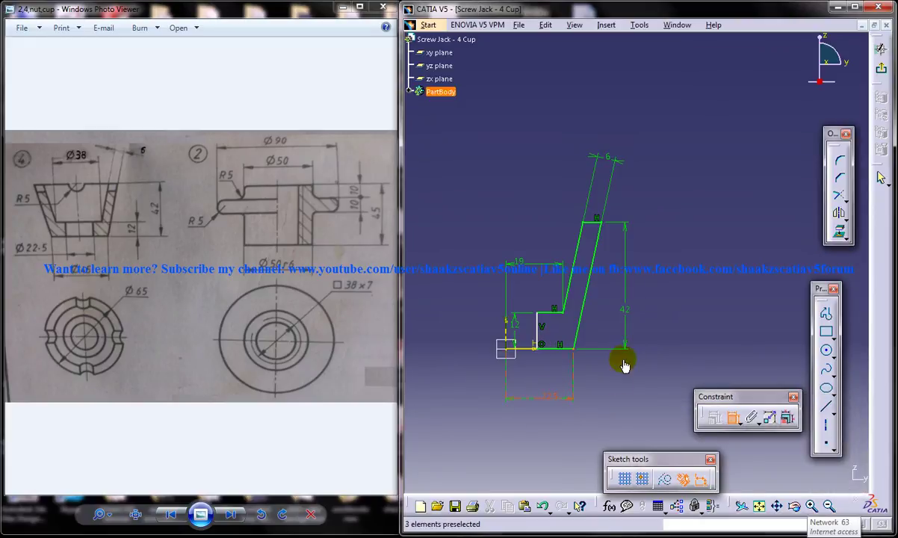
# Dimension the short vertical line to 12 and change the 10.348 offset to 11.25 (22.5/2)
pyautogui.moveTo(543, 345); pyautogui.dragTo(568, 311, button='middle')
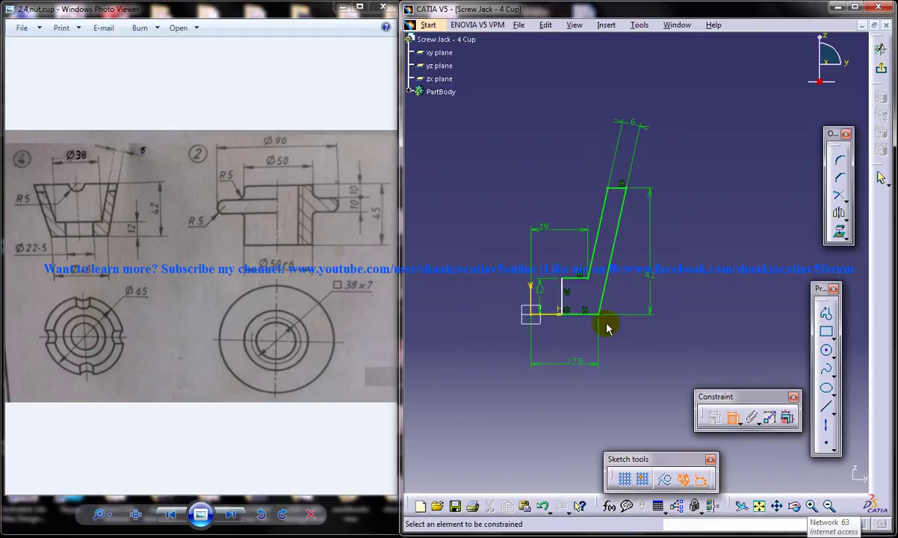
pyautogui.click(562, 298)
pyautogui.click(533, 305)
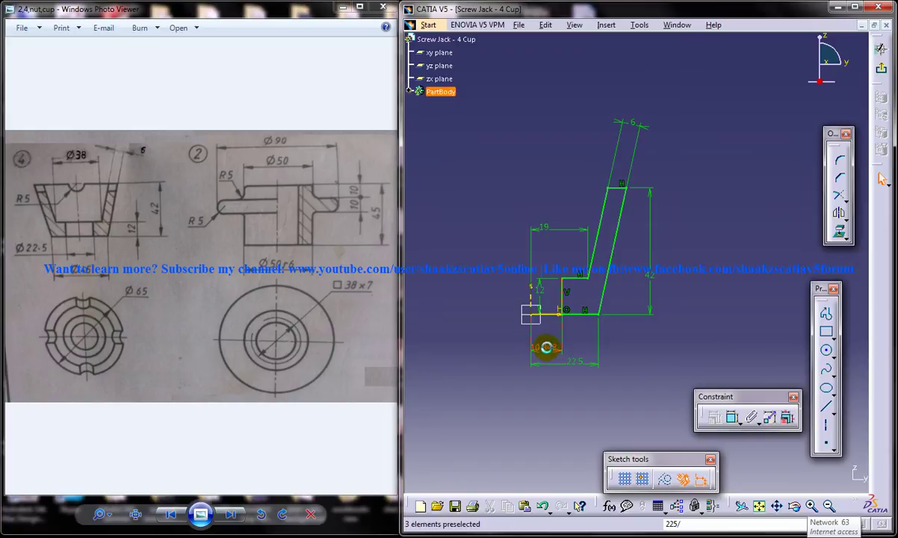
pyautogui.doubleClick(543, 347)
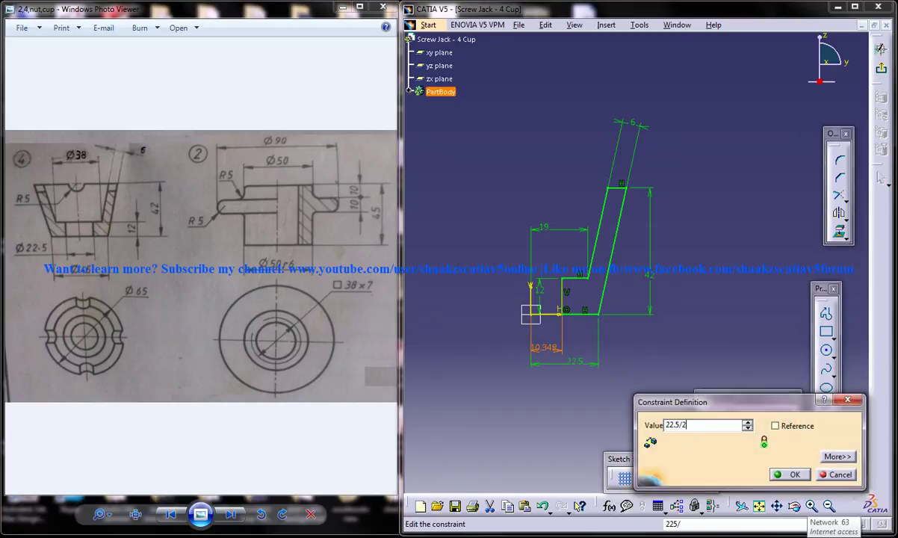
pyautogui.press('Return')
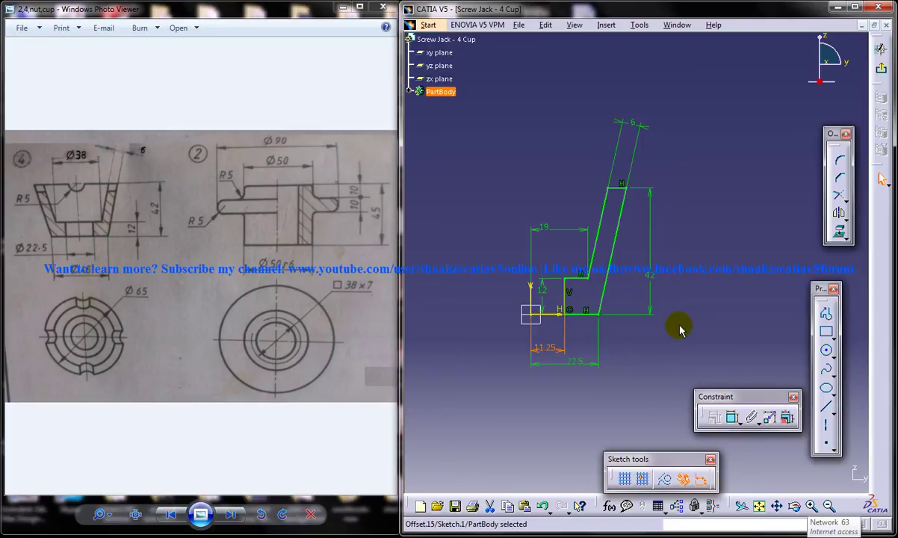
pyautogui.moveTo(675, 310); pyautogui.dragTo(640, 277, button='middle')
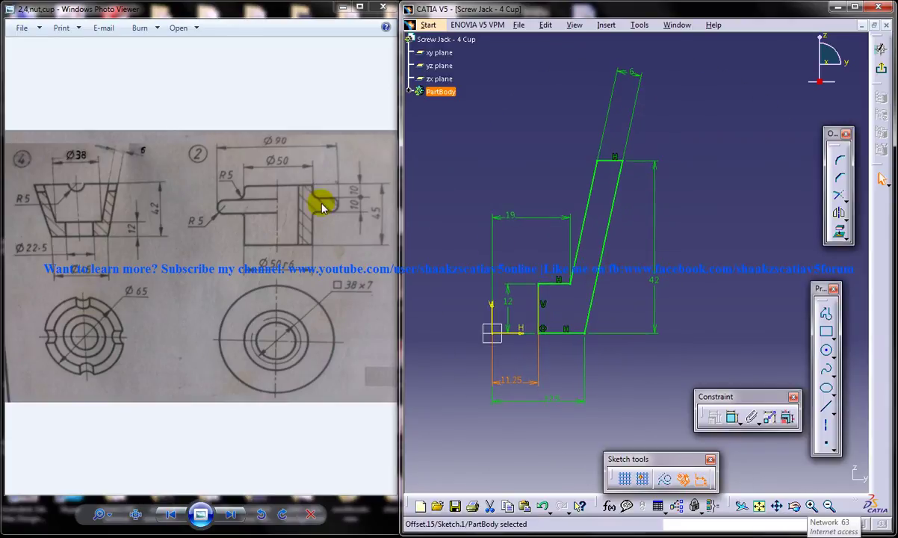
pyautogui.moveTo(576, 249); pyautogui.dragTo(582, 256, button='middle')
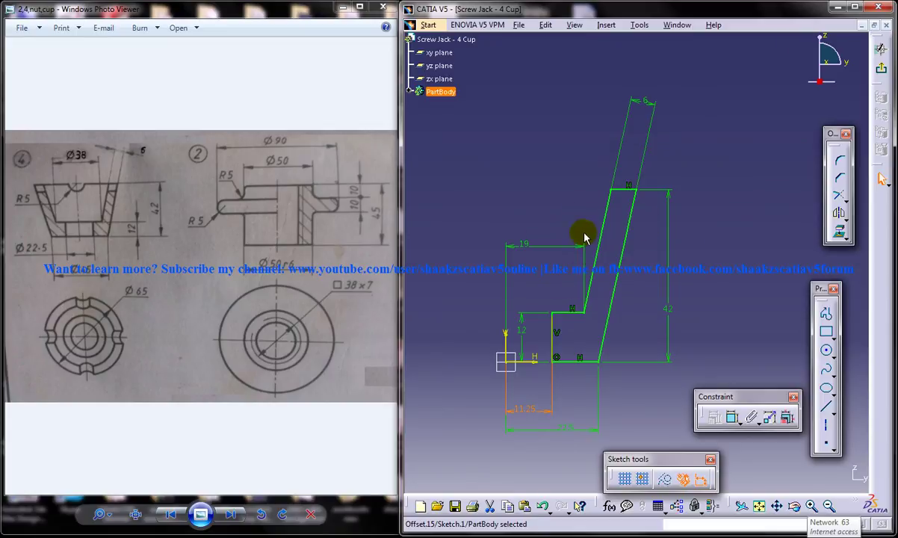
pyautogui.click(626, 193)
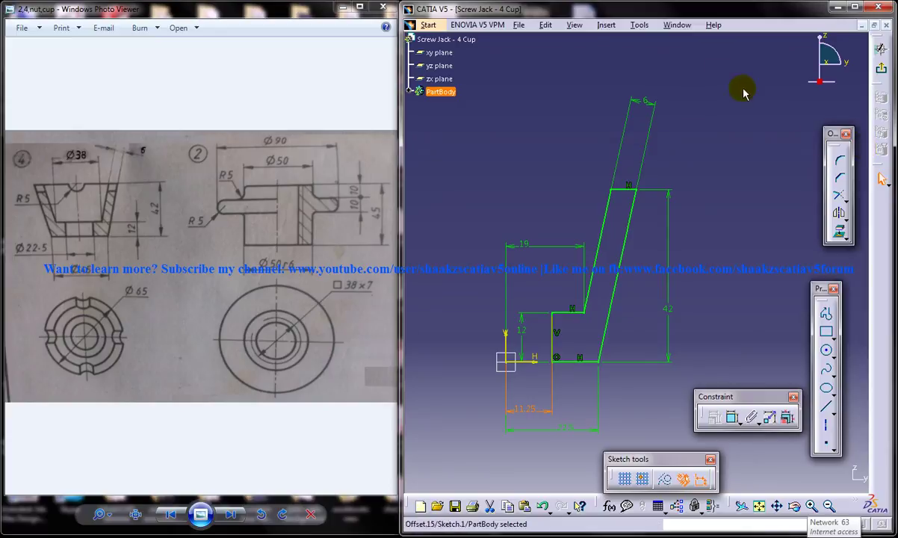
pyautogui.click(639, 24)
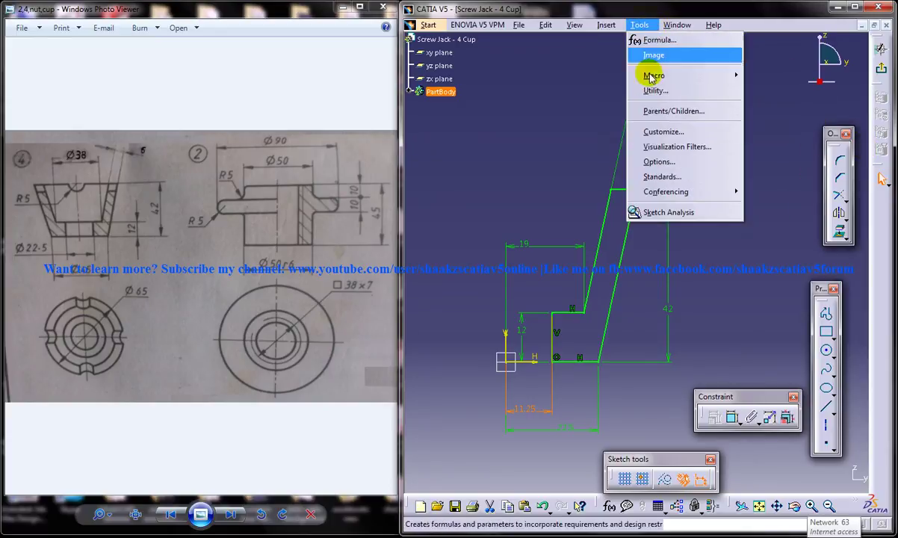
pyautogui.click(669, 212)
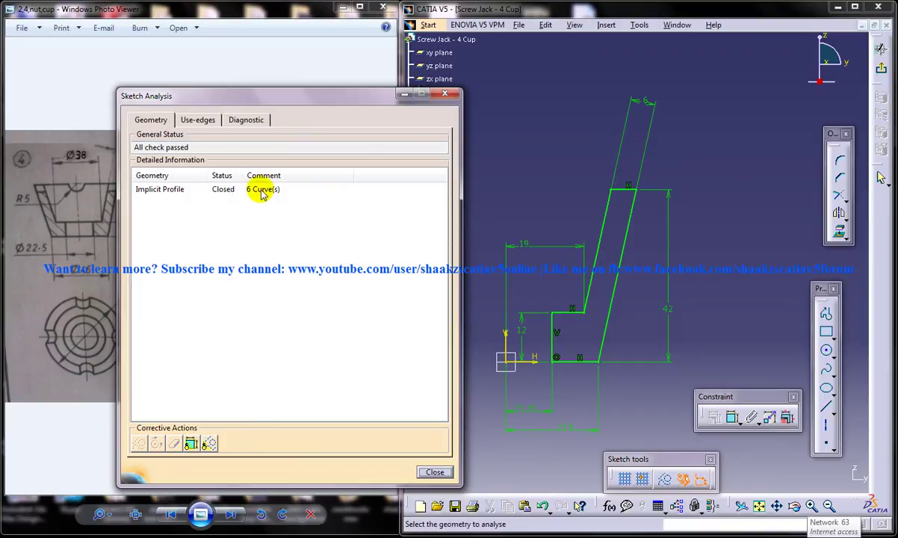
pyautogui.click(446, 96)
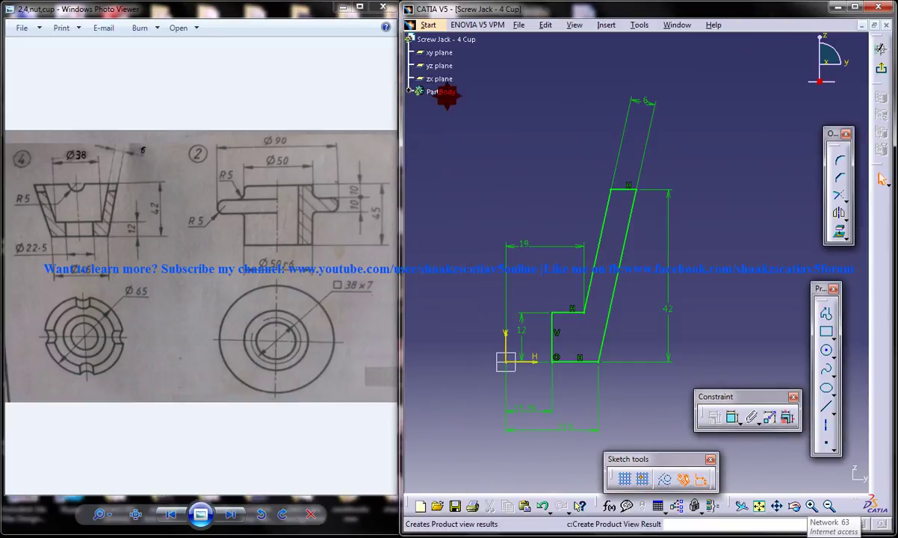
# Exit the sketch and create a 360° Shaft about the Z axis forming the cup
pyautogui.click(881, 67)
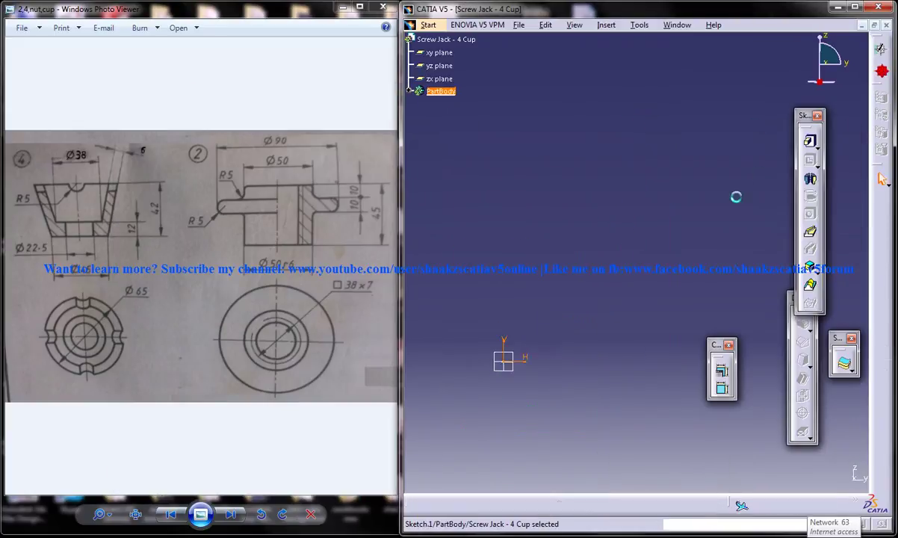
pyautogui.click(809, 179)
pyautogui.rightClick(784, 425)
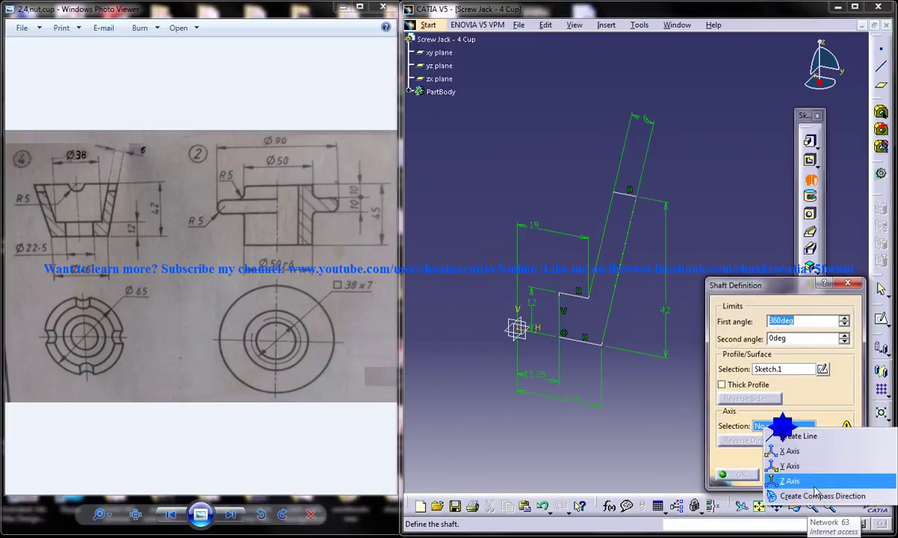
pyautogui.click(788, 519)
pyautogui.click(747, 474)
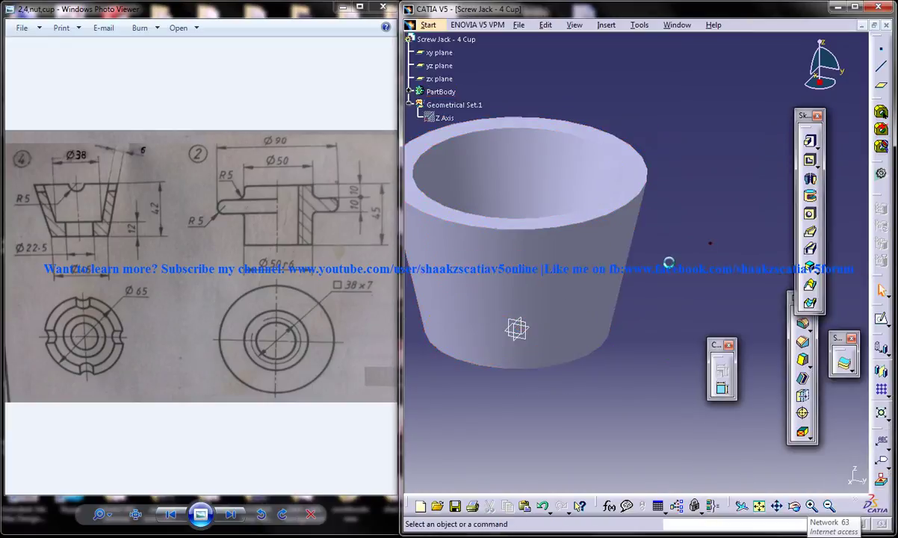
pyautogui.moveTo(667, 261); pyautogui.dragTo(570, 360, button='middle')
# Start a new sketch on the yz plane and draw a circle above the cup face
pyautogui.click(543, 357)
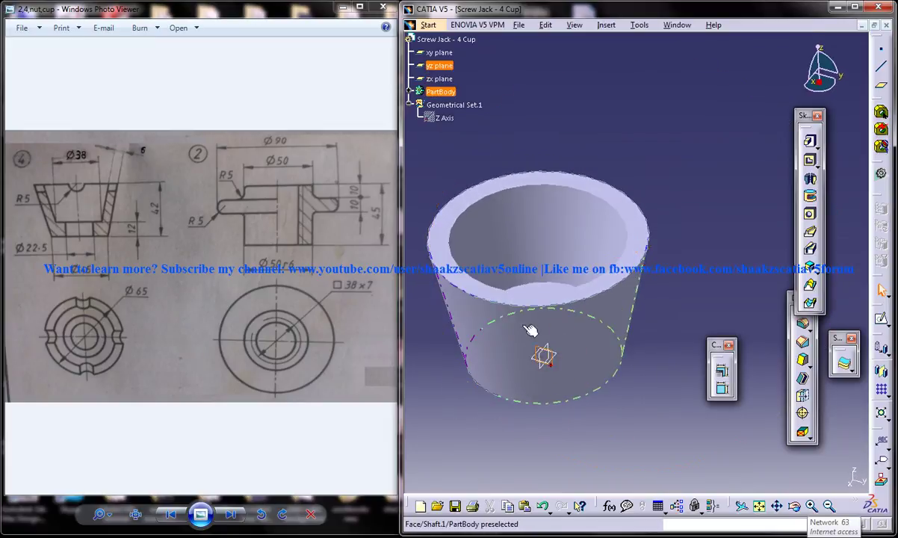
pyautogui.moveTo(530, 331); pyautogui.dragTo(485, 282, button='middle')
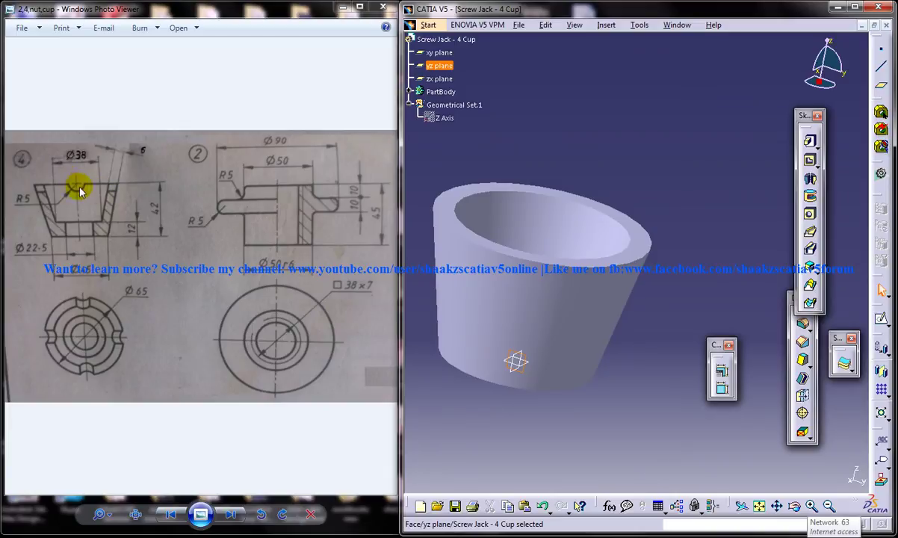
pyautogui.click(883, 322)
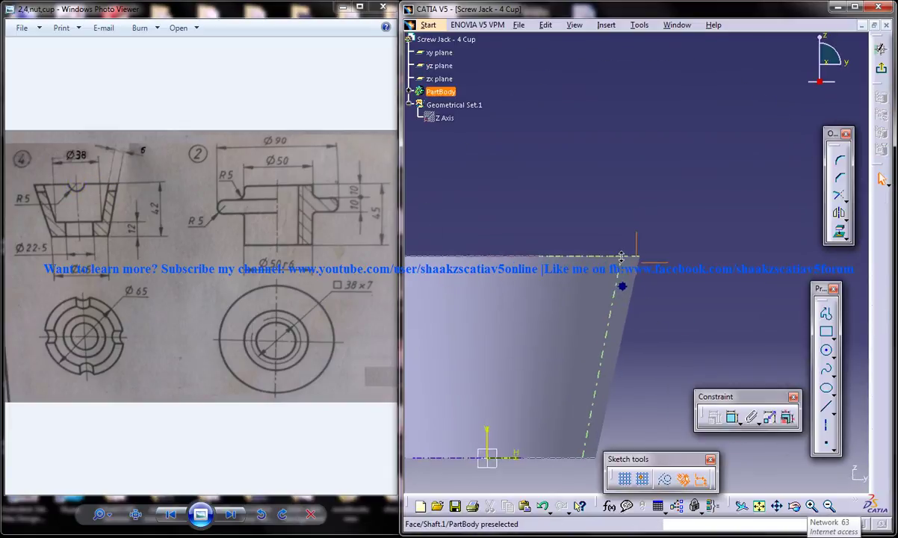
pyautogui.click(825, 349)
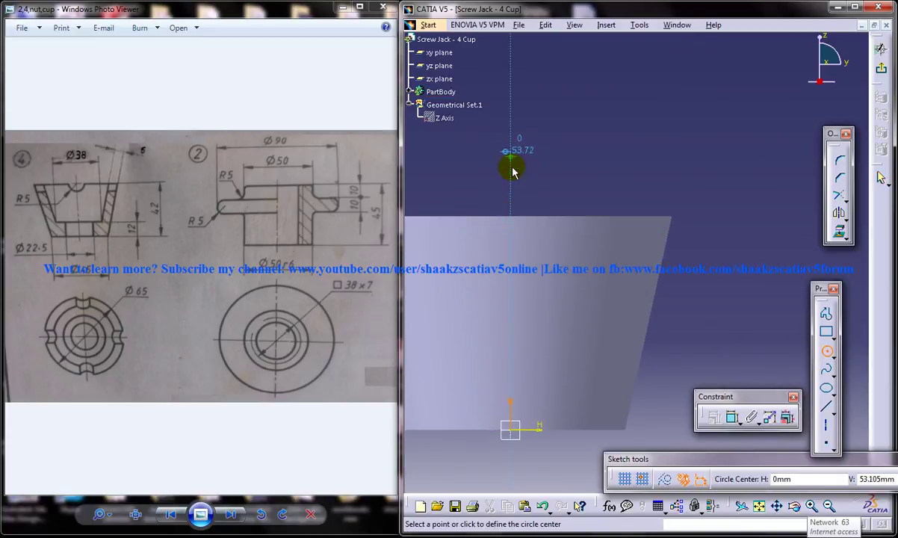
pyautogui.click(510, 197)
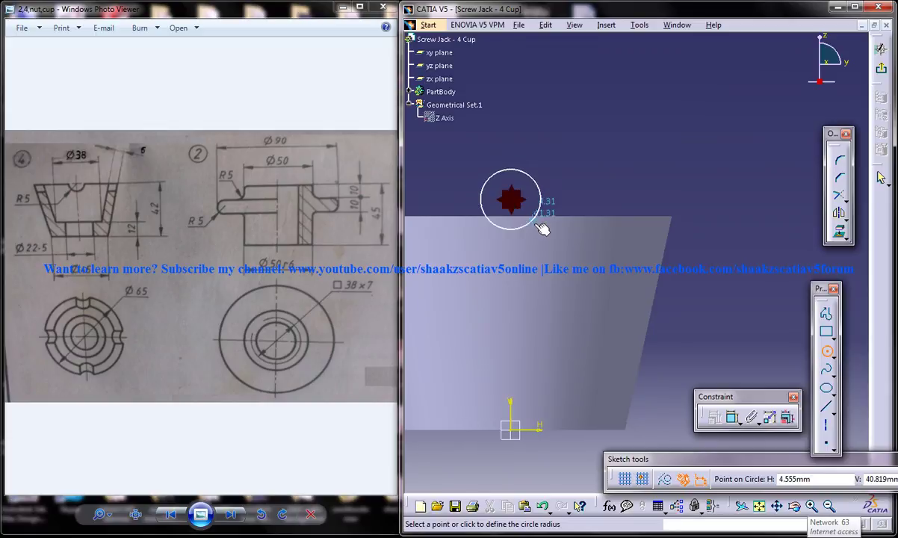
pyautogui.click(533, 222)
# Dimension the circle as a radius and set it to 5
pyautogui.click(732, 417)
pyautogui.click(516, 196)
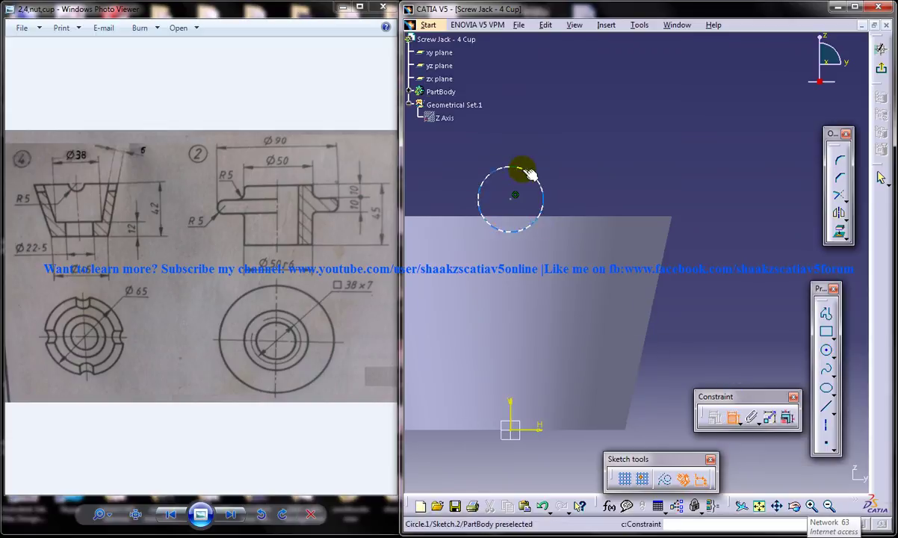
pyautogui.click(563, 160)
pyautogui.doubleClick(564, 159)
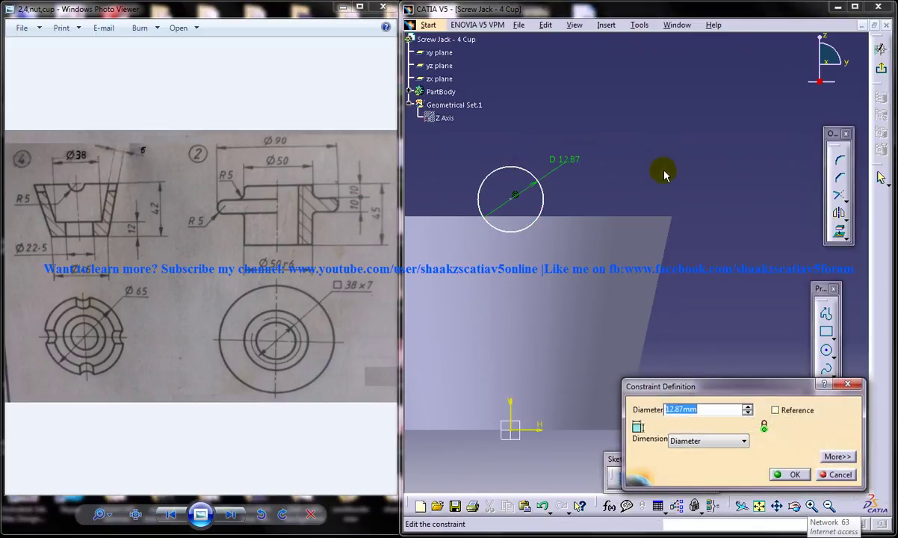
pyautogui.click(717, 441)
pyautogui.click(683, 448)
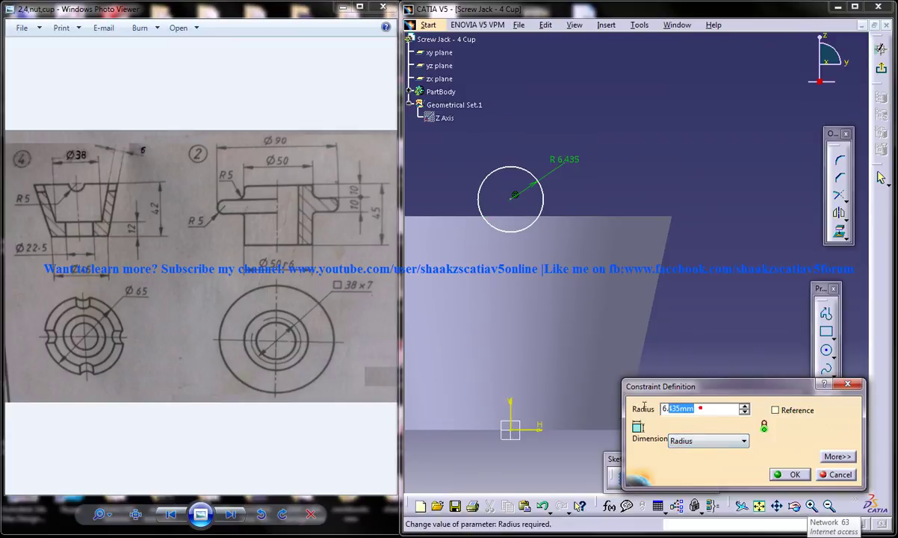
pyautogui.click(607, 407)
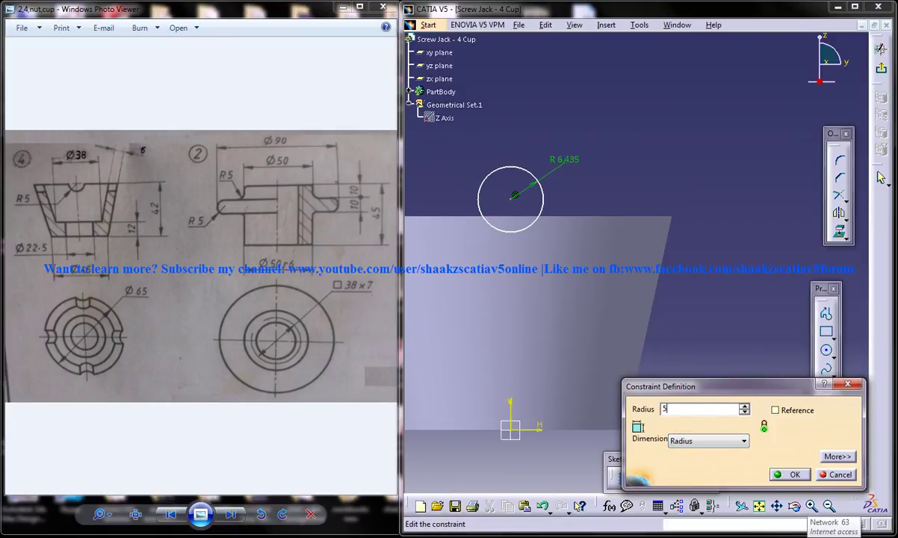
pyautogui.write('5')
pyautogui.press('Return')
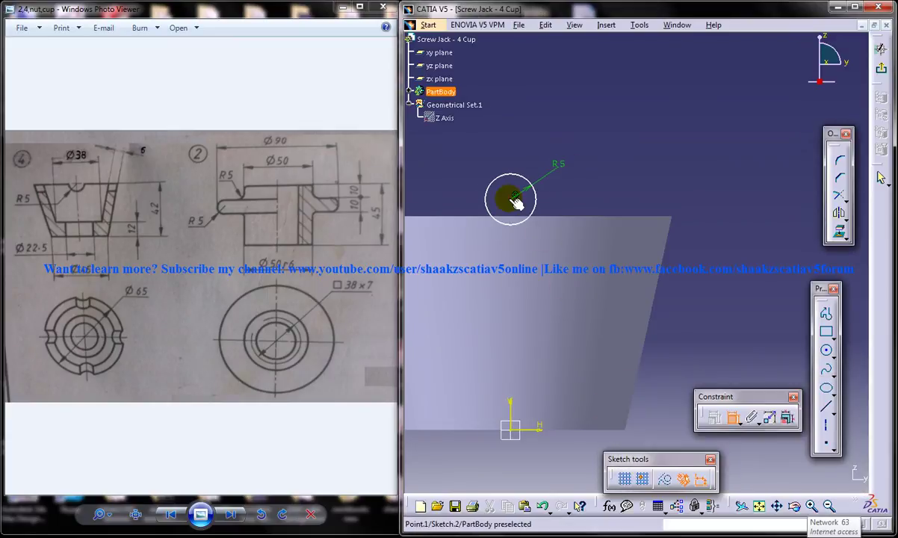
# Put the circle centre on the projected top edge and quick-trim away the upper arc
pyautogui.click(573, 218)
pyautogui.rightClick(581, 202)
pyautogui.click(590, 250)
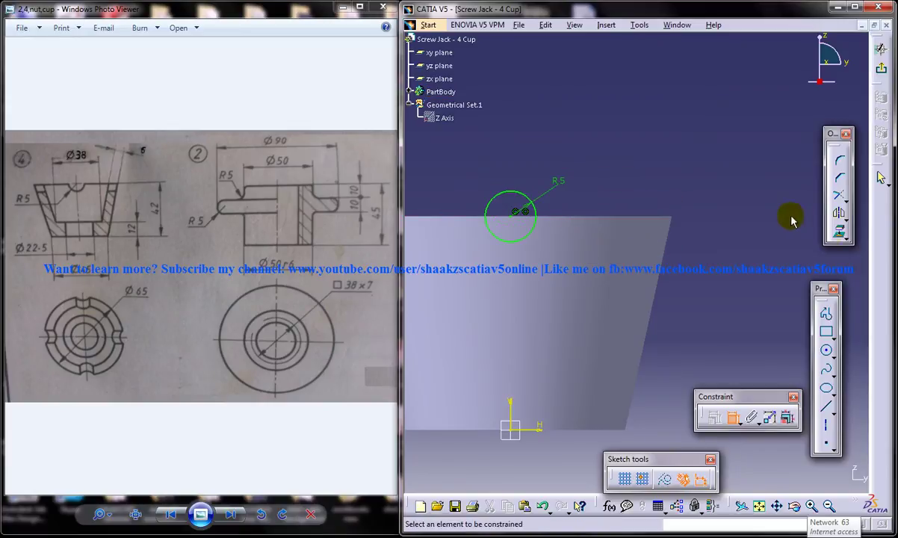
pyautogui.click(840, 236)
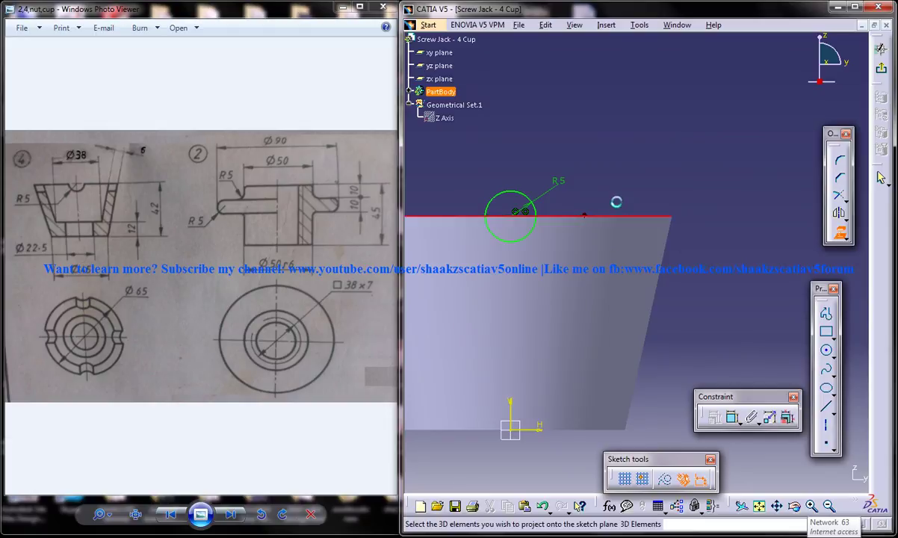
pyautogui.click(624, 217)
pyautogui.click(843, 200)
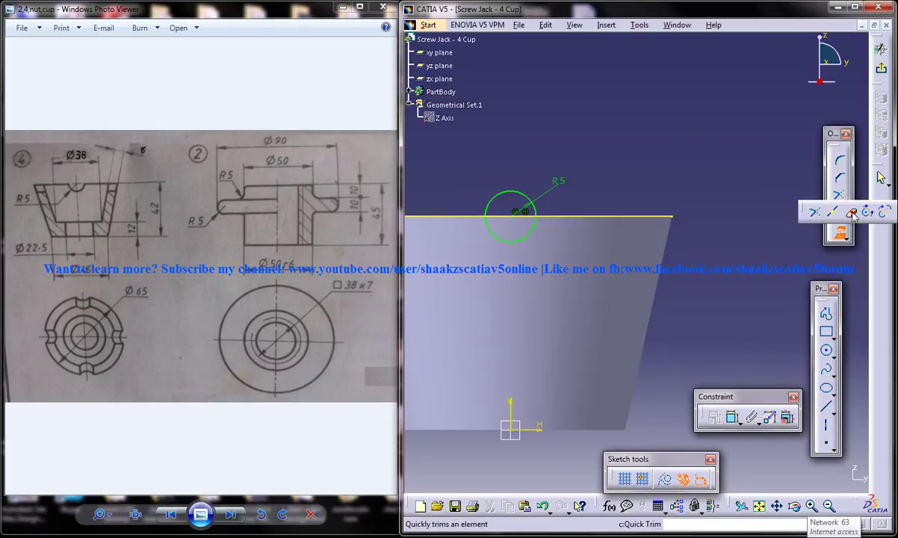
pyautogui.click(853, 214)
pyautogui.click(510, 196)
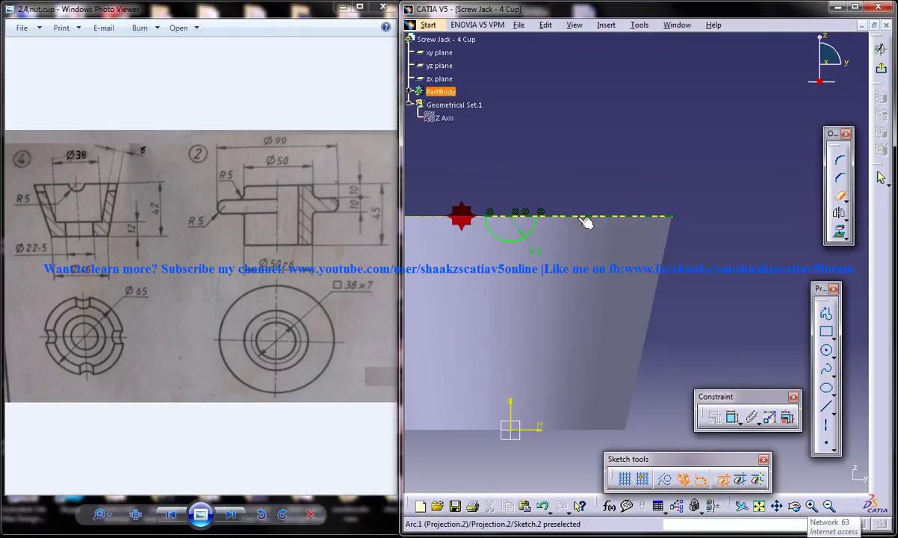
# Create Pocket.1 from the notch sketch with the Up to next limit, then expand the feature tree
pyautogui.click(878, 177)
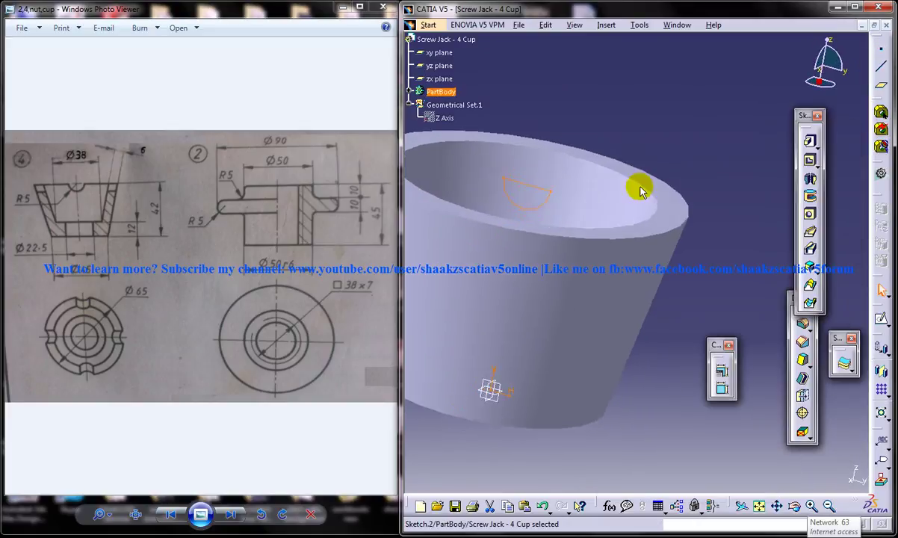
pyautogui.click(811, 161)
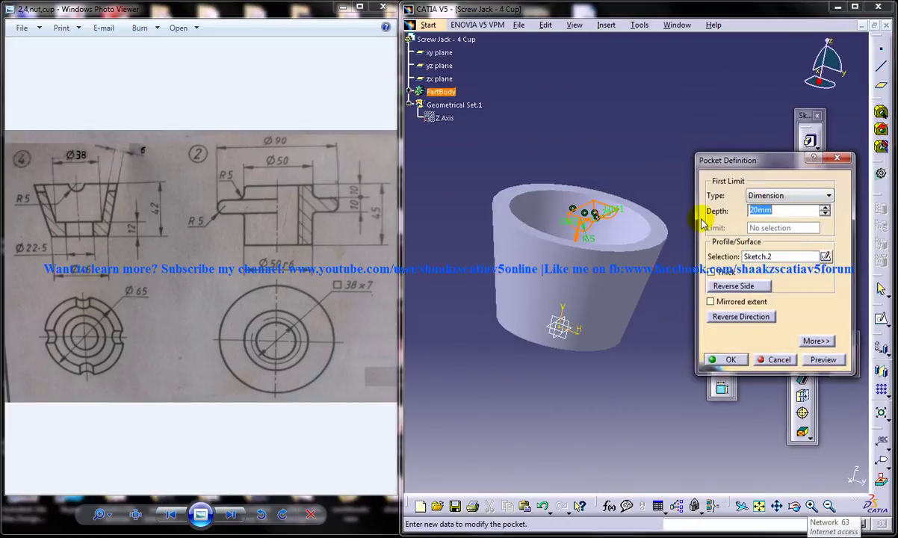
pyautogui.click(792, 195)
pyautogui.click(769, 217)
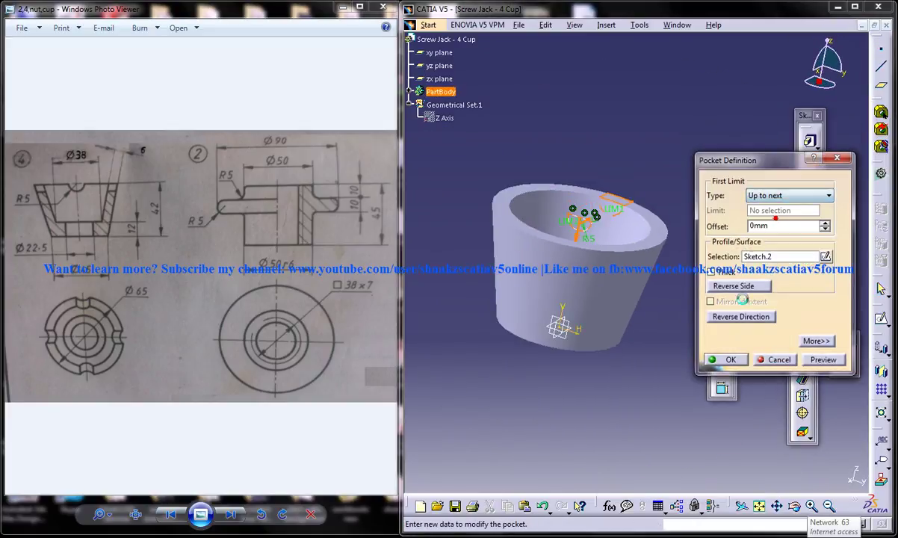
pyautogui.click(728, 360)
pyautogui.moveTo(621, 150); pyautogui.dragTo(516, 164, button='middle')
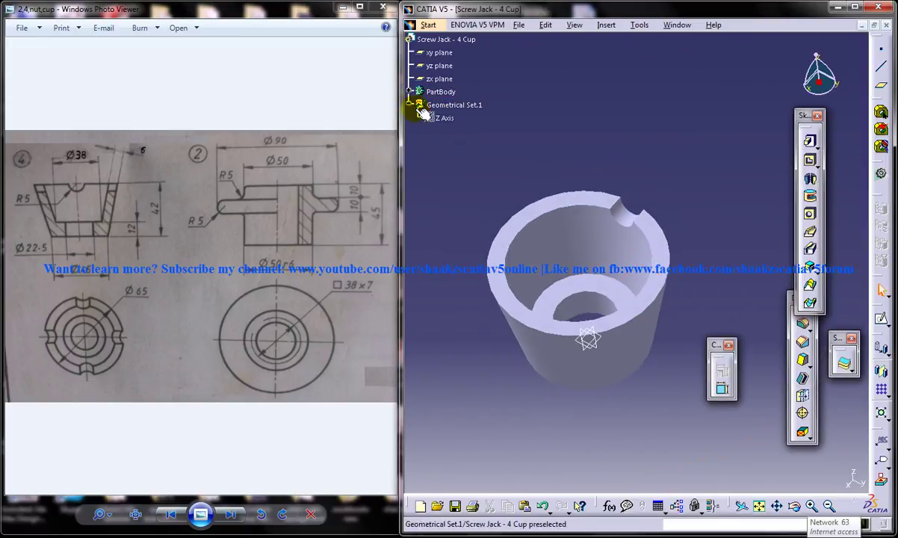
pyautogui.click(410, 91)
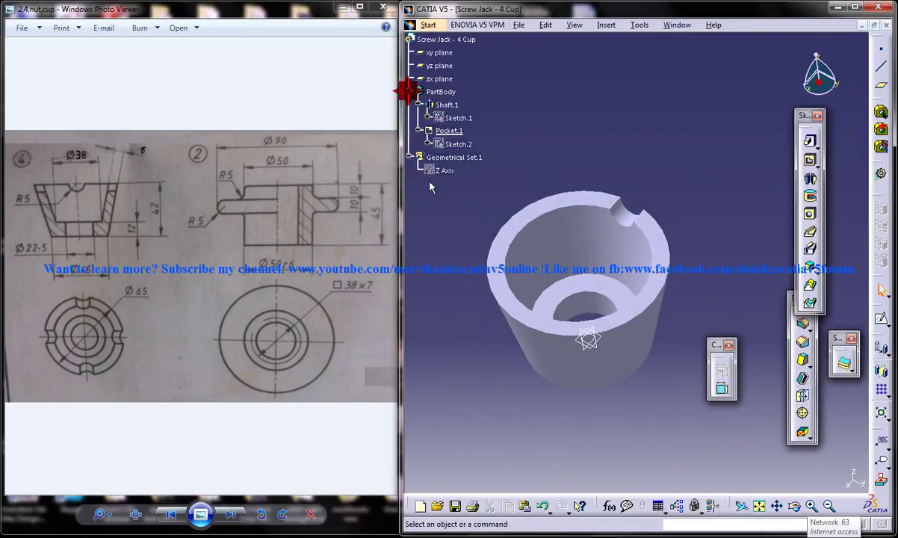
# Start a Circular Pattern of Pocket.1 set to Complete crown with 4 instances
pyautogui.click(449, 133)
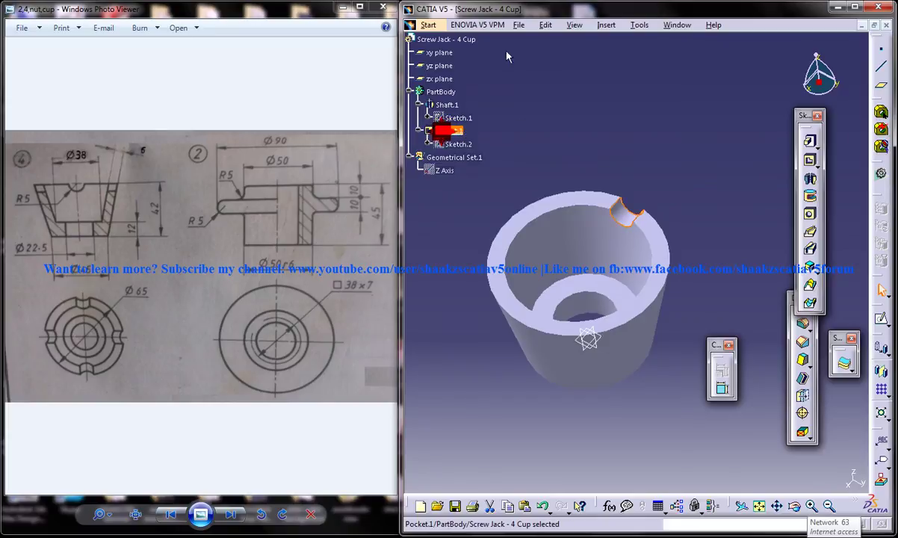
pyautogui.click(606, 26)
pyautogui.moveTo(691, 236)
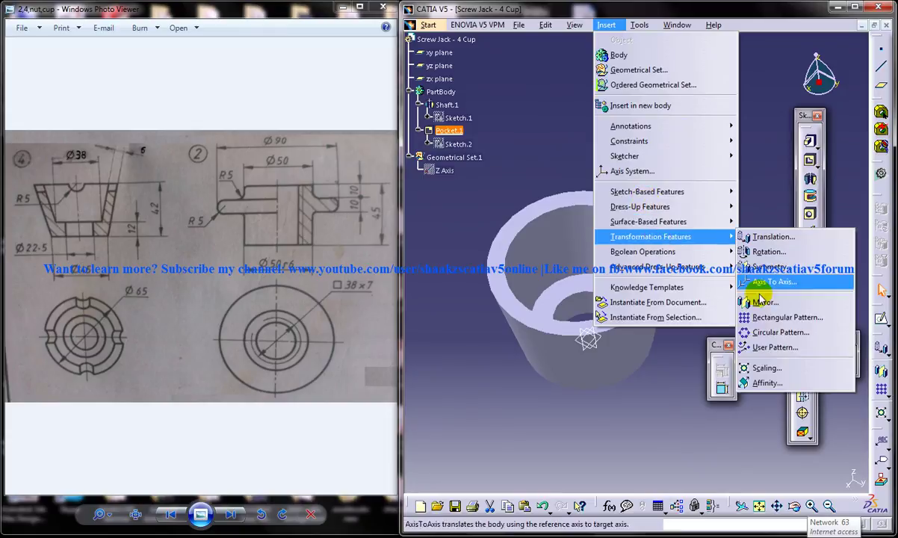
pyautogui.click(779, 332)
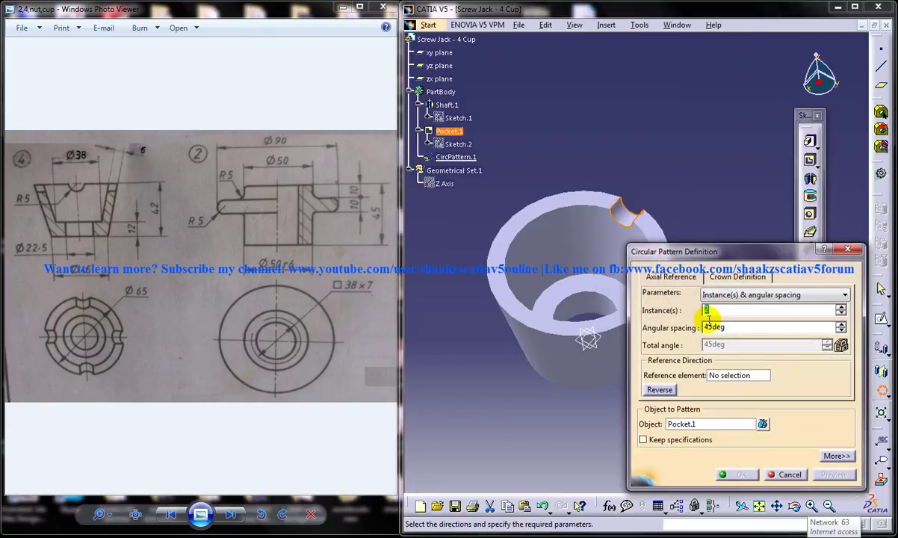
pyautogui.click(724, 293)
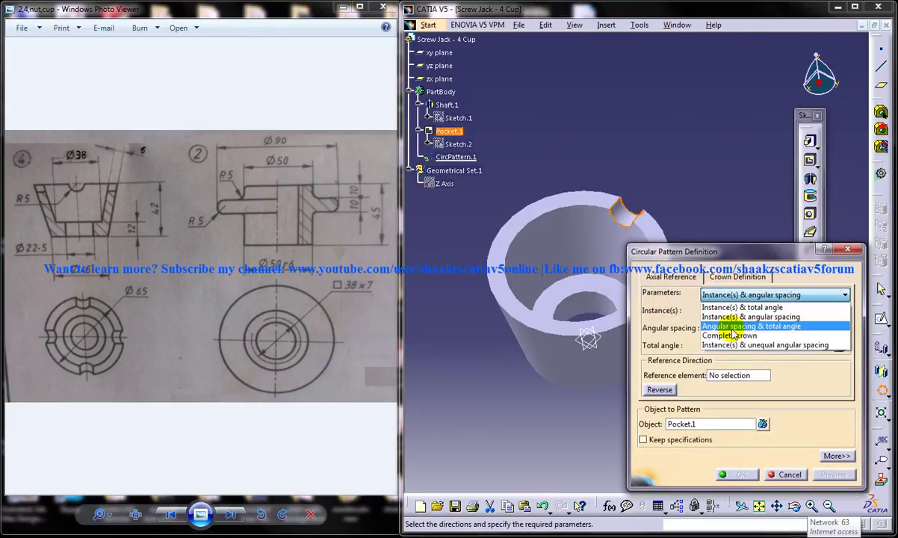
pyautogui.click(668, 321)
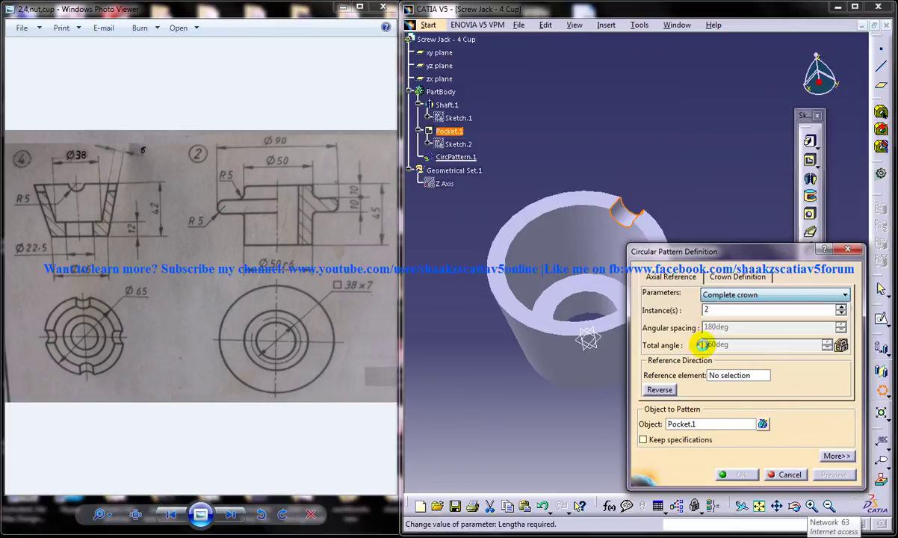
pyautogui.moveTo(686, 256); pyautogui.dragTo(689, 249)
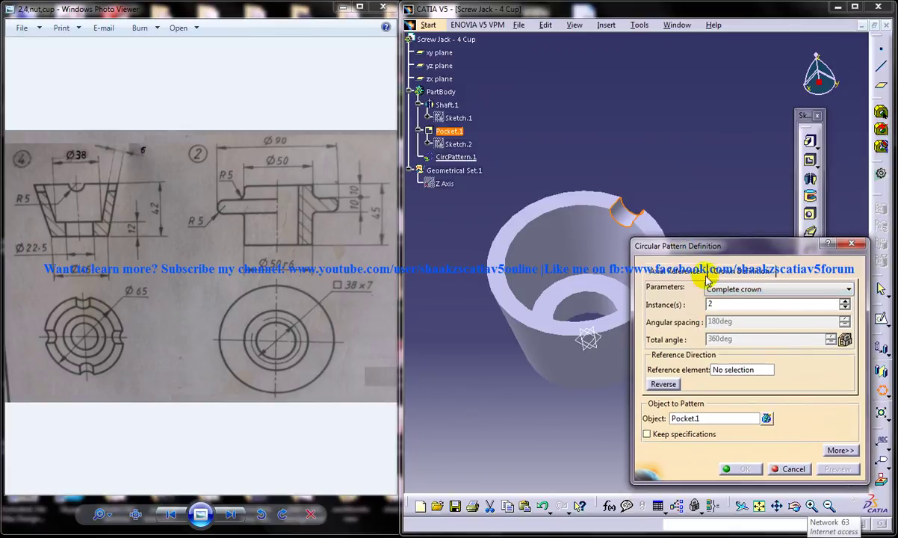
pyautogui.click(725, 305)
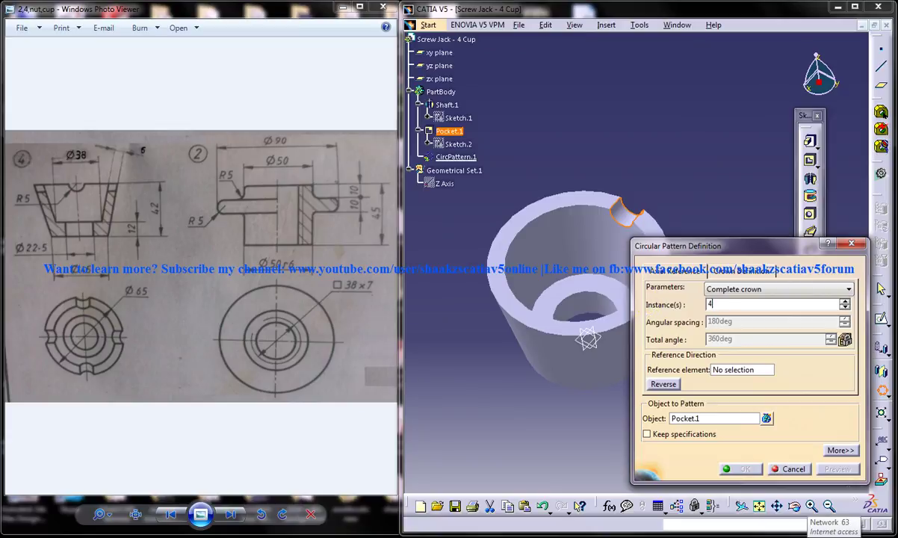
# Use the cup's top face as the rotation reference and create CircPattern.1
pyautogui.click(735, 369)
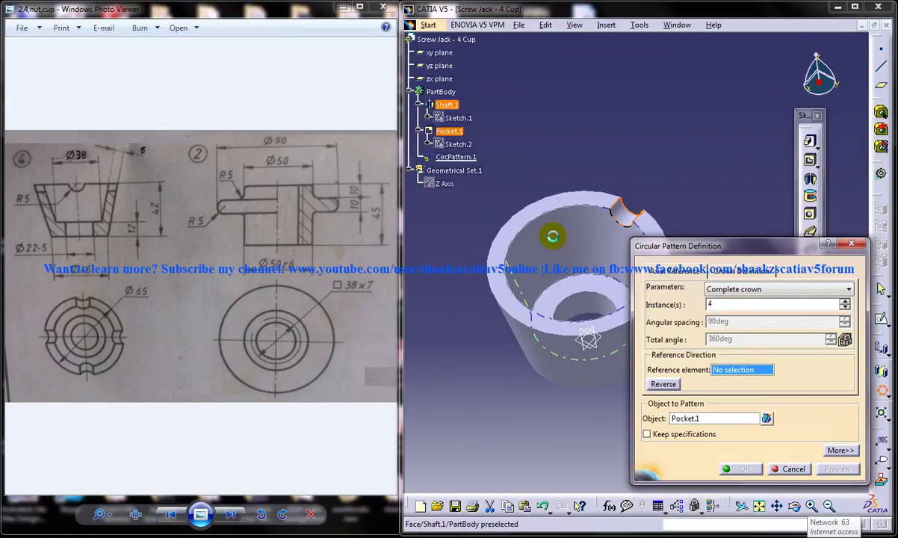
pyautogui.click(552, 210)
pyautogui.scroll(-3, 587, 279)
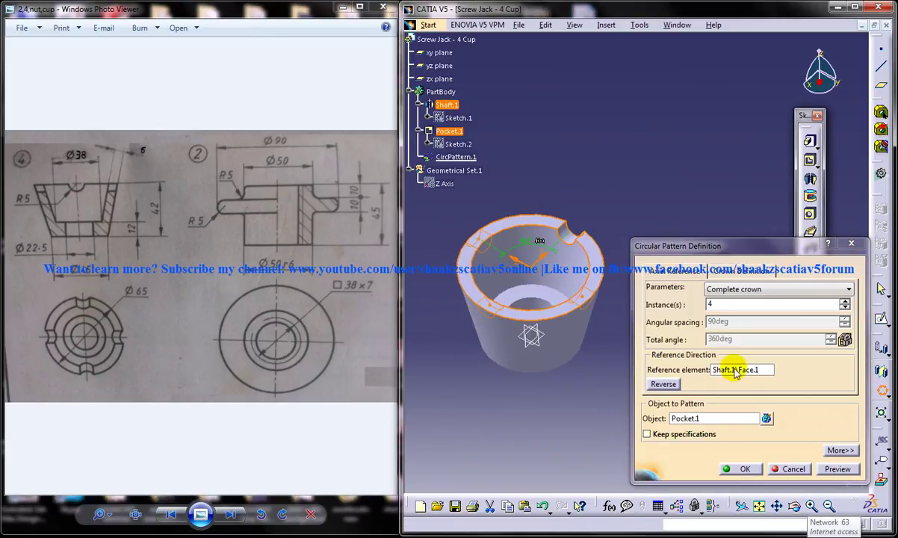
pyautogui.click(736, 469)
pyautogui.moveTo(572, 382); pyautogui.dragTo(605, 233, button='middle')
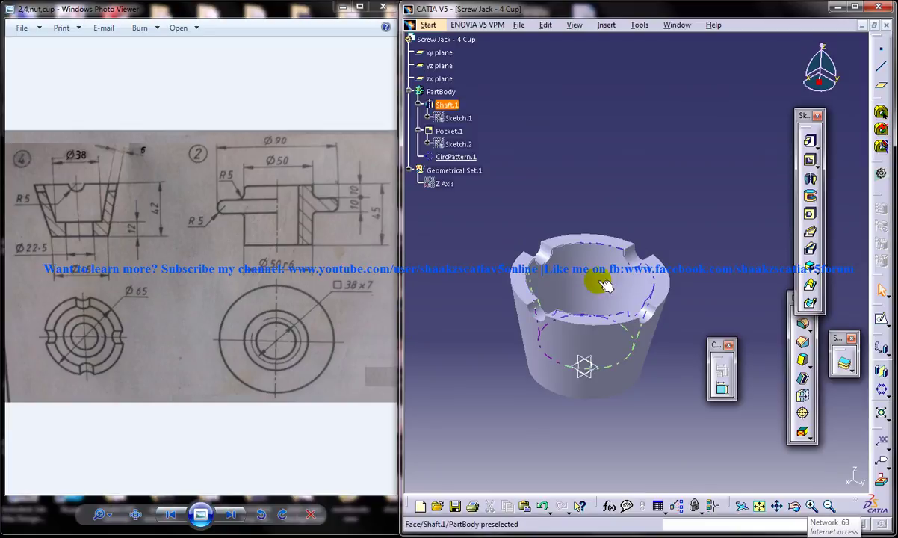
# Show the four-notched cup in Top view down its axis, dock the floating toolbar, and zoom in
pyautogui.moveTo(562, 263); pyautogui.dragTo(569, 276, button='middle')
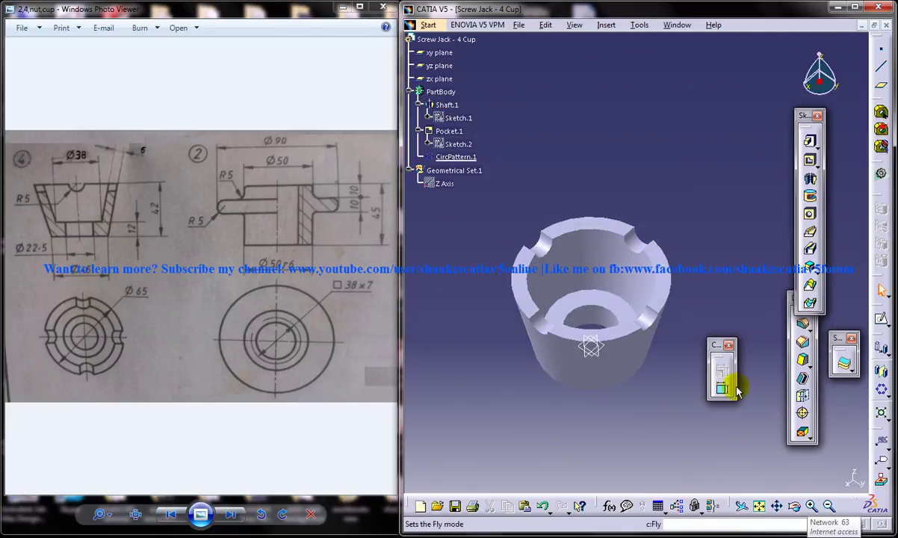
pyautogui.click(853, 8)
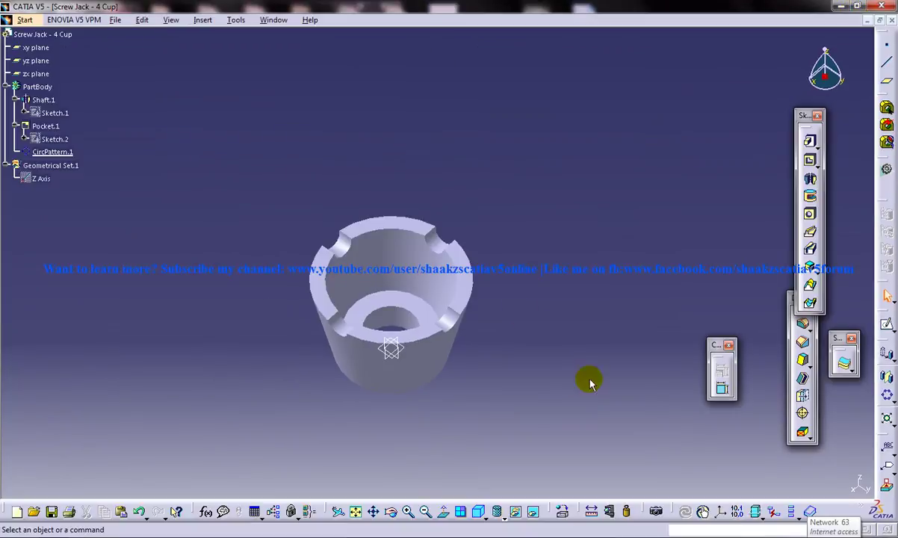
pyautogui.click(496, 514)
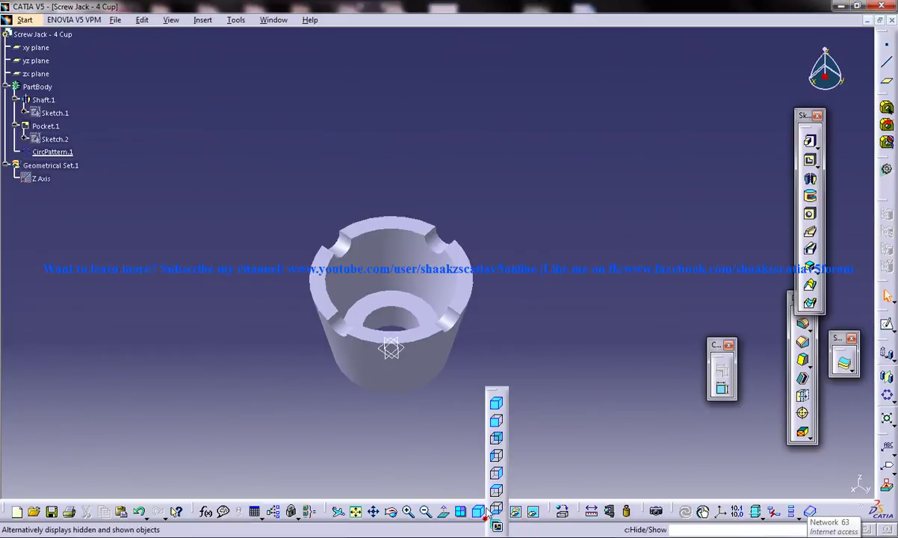
pyautogui.click(496, 474)
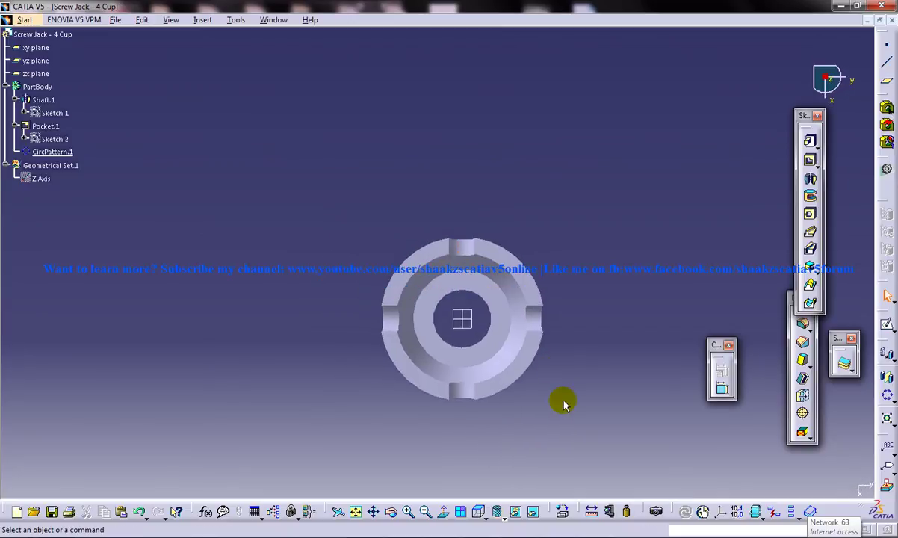
pyautogui.click(857, 6)
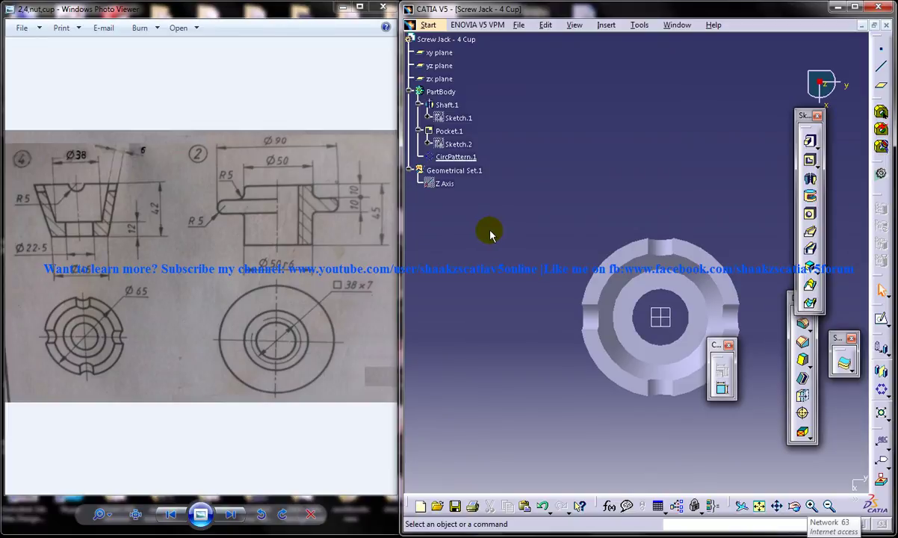
pyautogui.moveTo(718, 345); pyautogui.dragTo(793, 373)
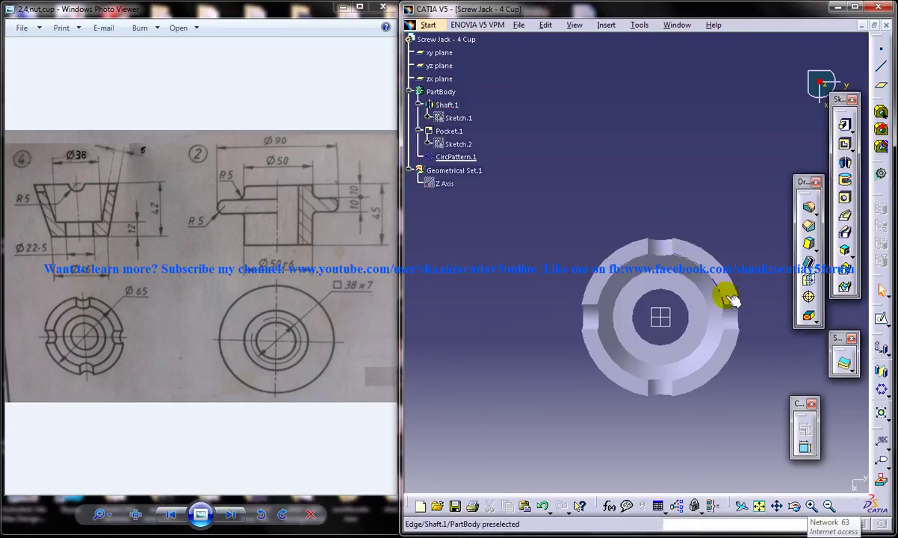
pyautogui.moveTo(672, 291); pyautogui.dragTo(627, 258, button='middle')
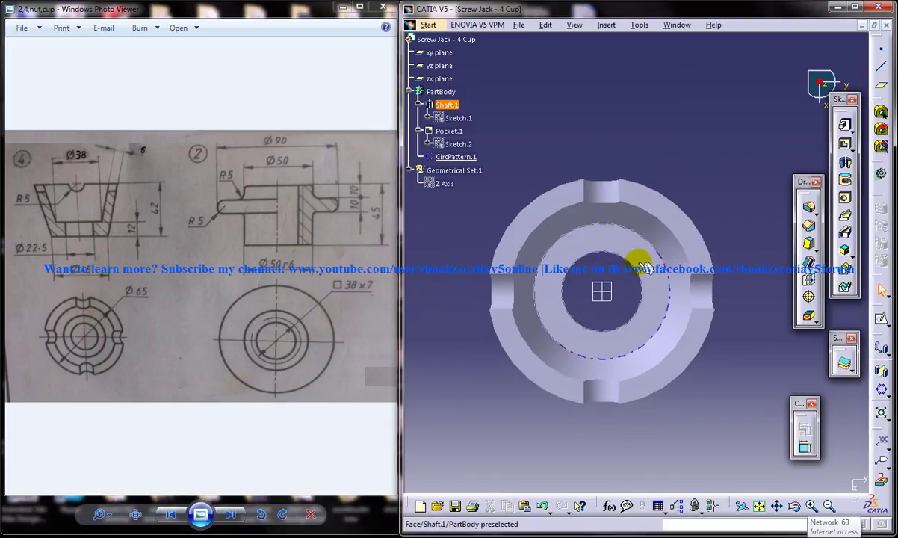